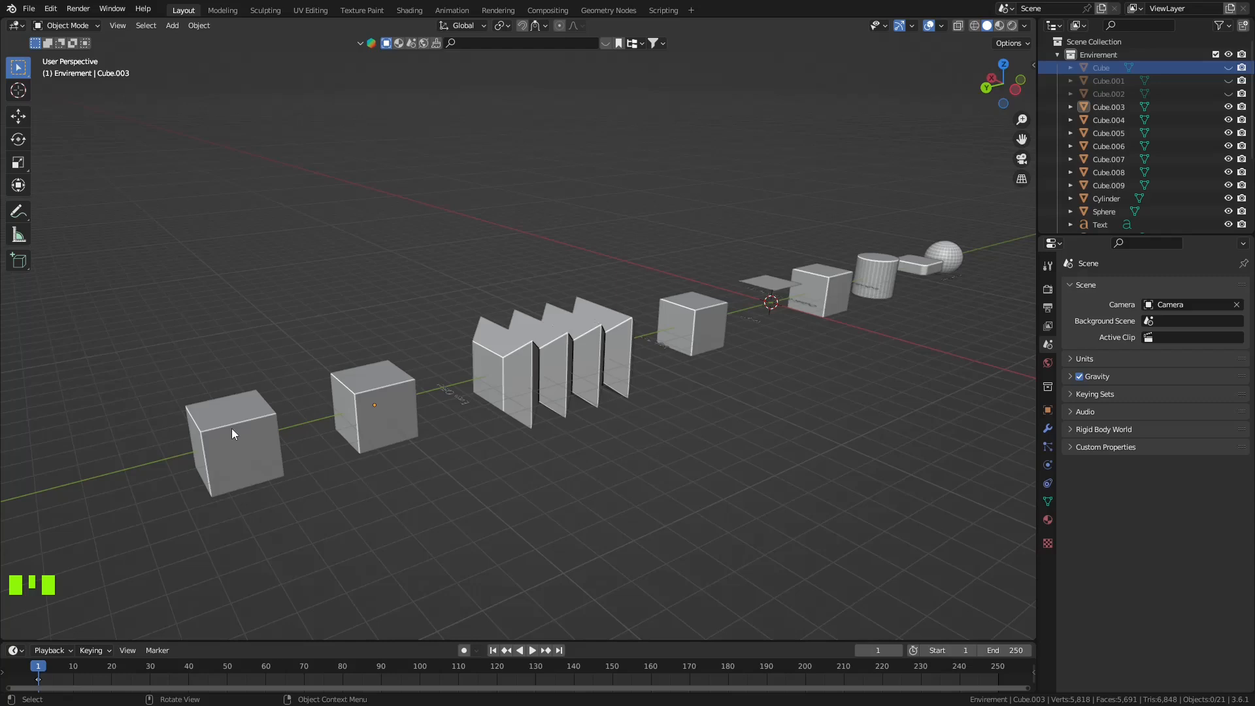
Enter Edit Mode on the plain cube at the near end of the row and select its top face.
{"action": "left_click", "coordinate": [232, 428]}
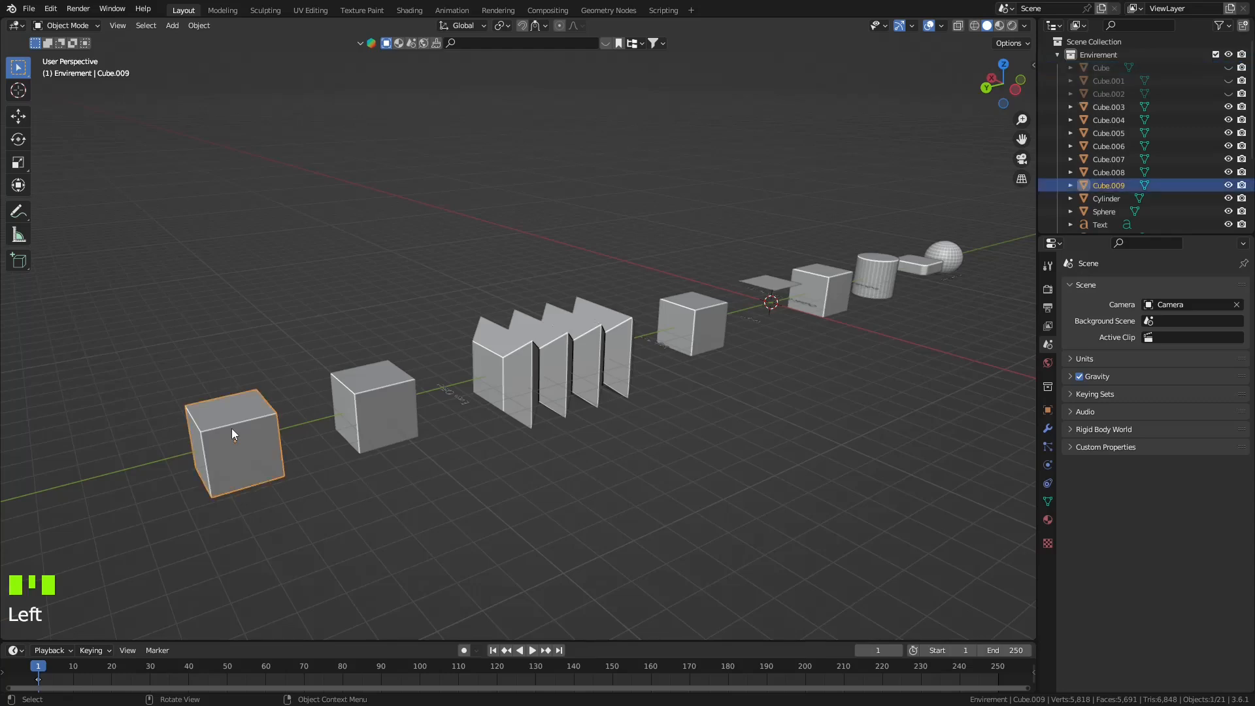
{"action": "key", "text": "Tab"}
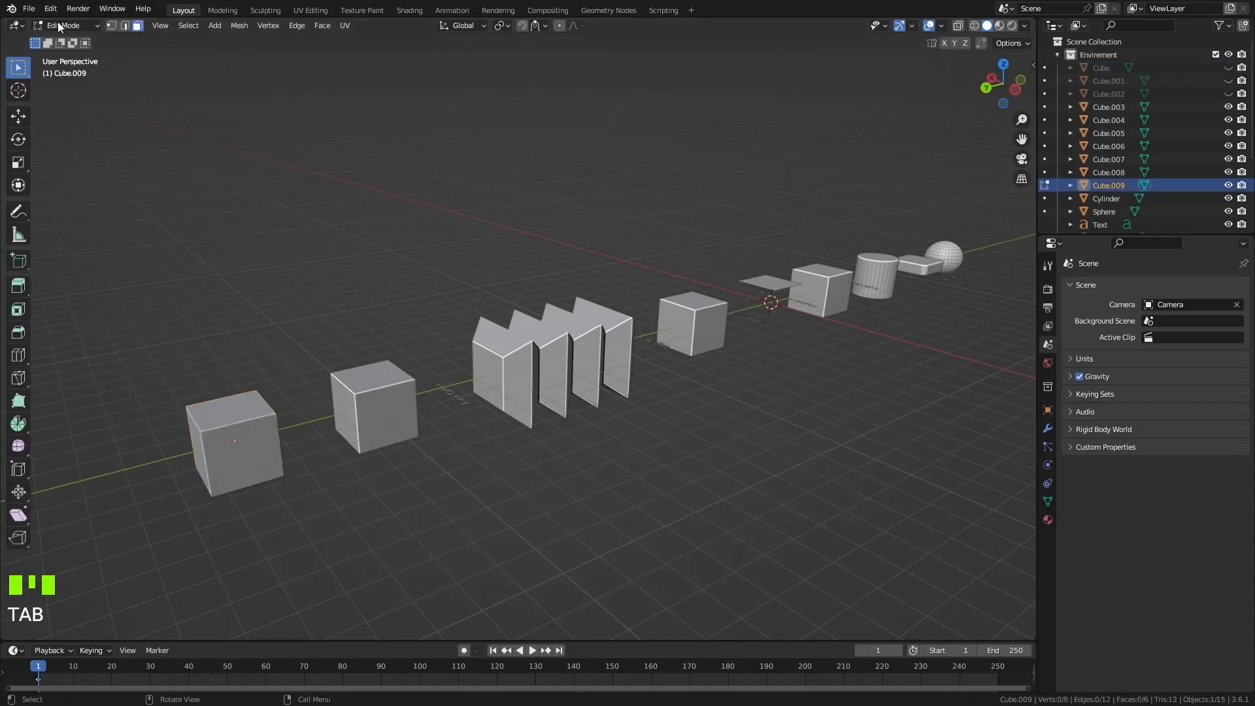
{"action": "left_click", "coordinate": [89, 28]}
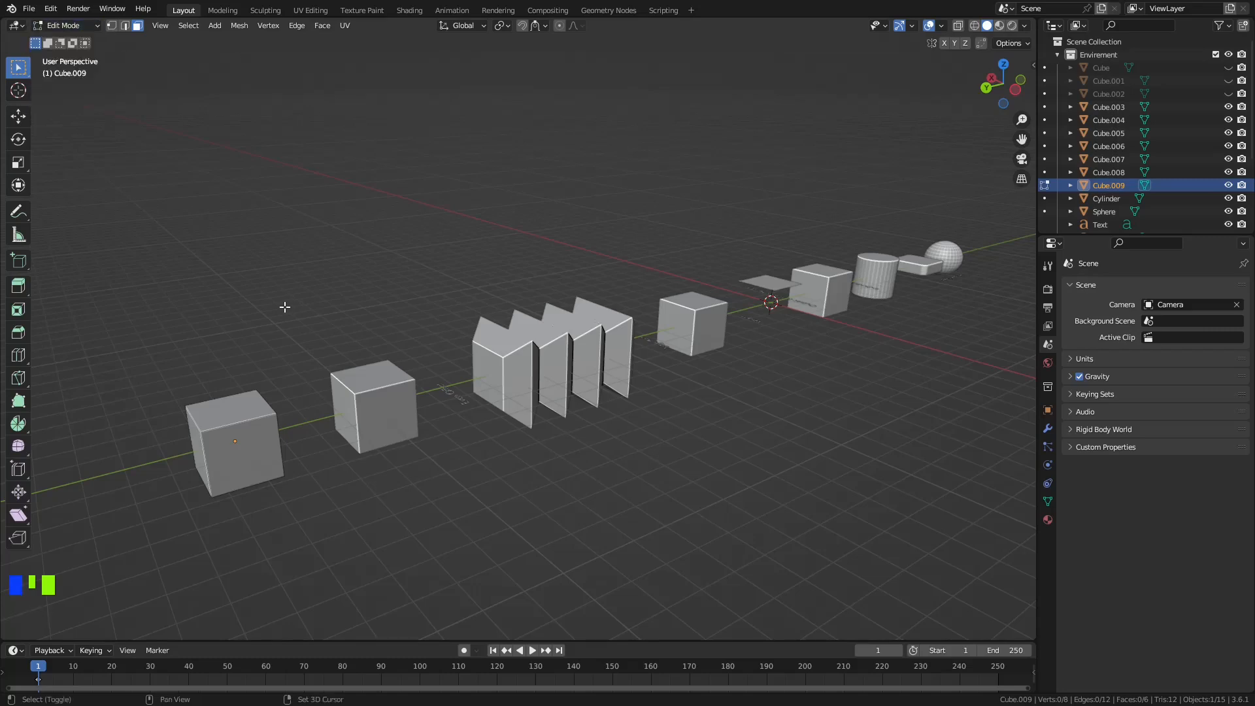
{"action": "middle_click_drag", "start_coordinate": [285, 307], "coordinate": [542, 225], "text": "shift"}
{"action": "left_click", "coordinate": [507, 328]}
{"action": "scroll", "coordinate": [456, 383], "scroll_direction": "up", "scroll_amount": 3}
Inset the cube's top face with a thickness of about 472 mm.
{"action": "left_click", "coordinate": [322, 25]}
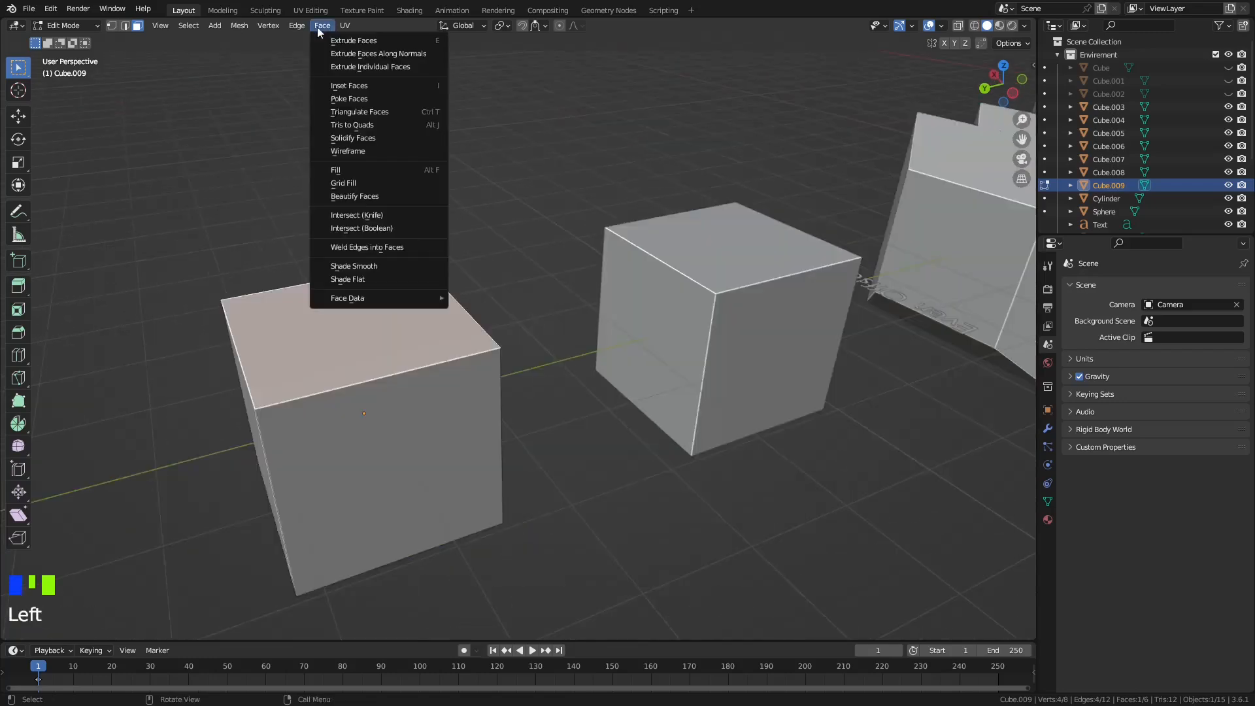
{"action": "left_click", "coordinate": [437, 89]}
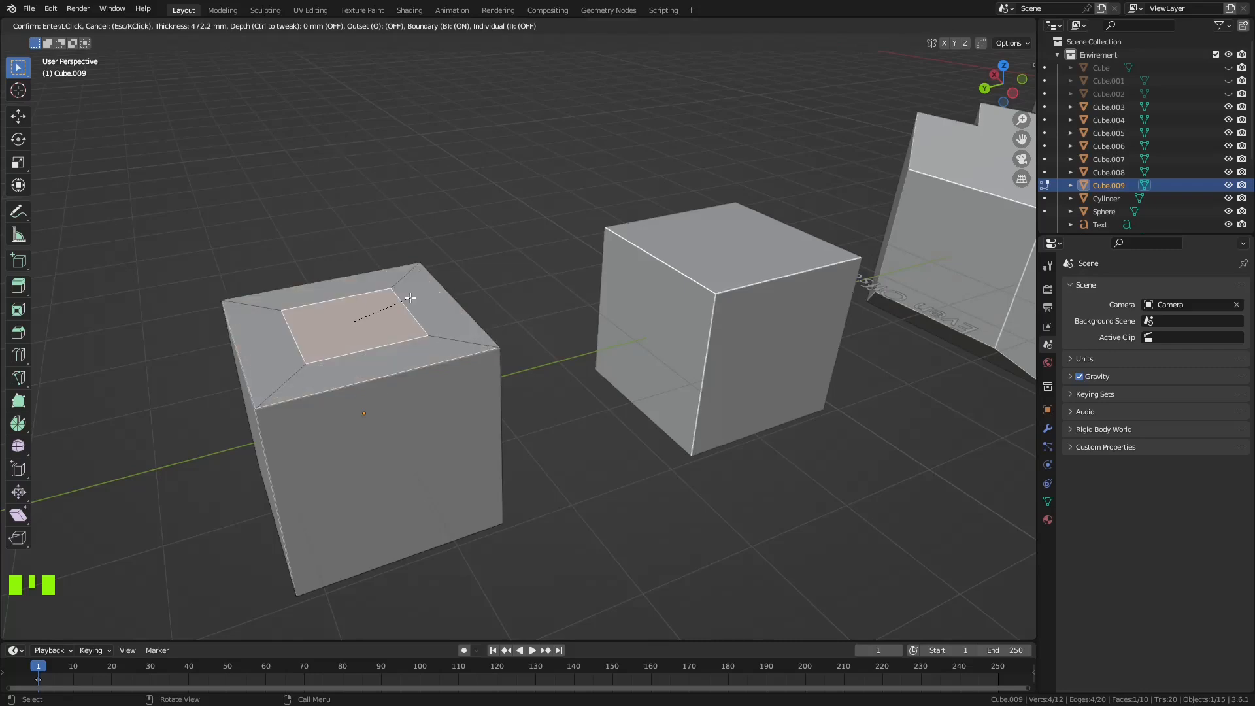
{"action": "left_click", "coordinate": [410, 298]}
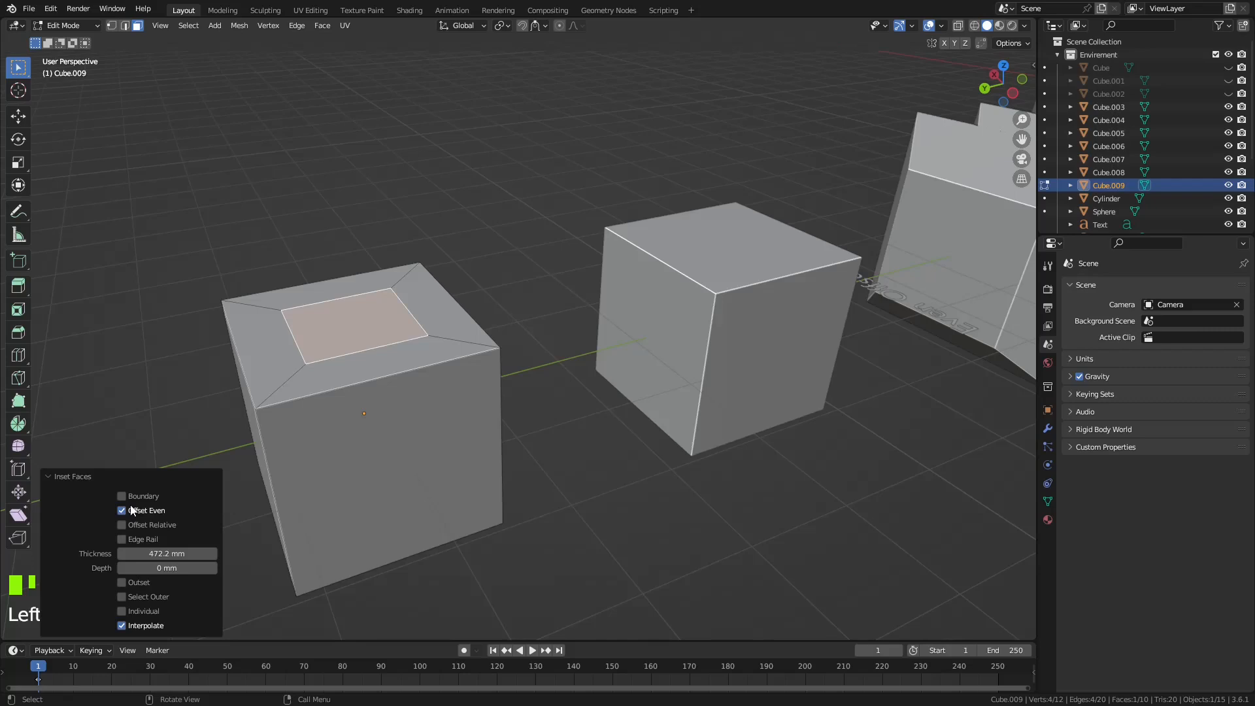
Turn off Offset Even and Interpolate for the top-face inset, and undo the inset.
{"action": "left_click", "coordinate": [132, 511]}
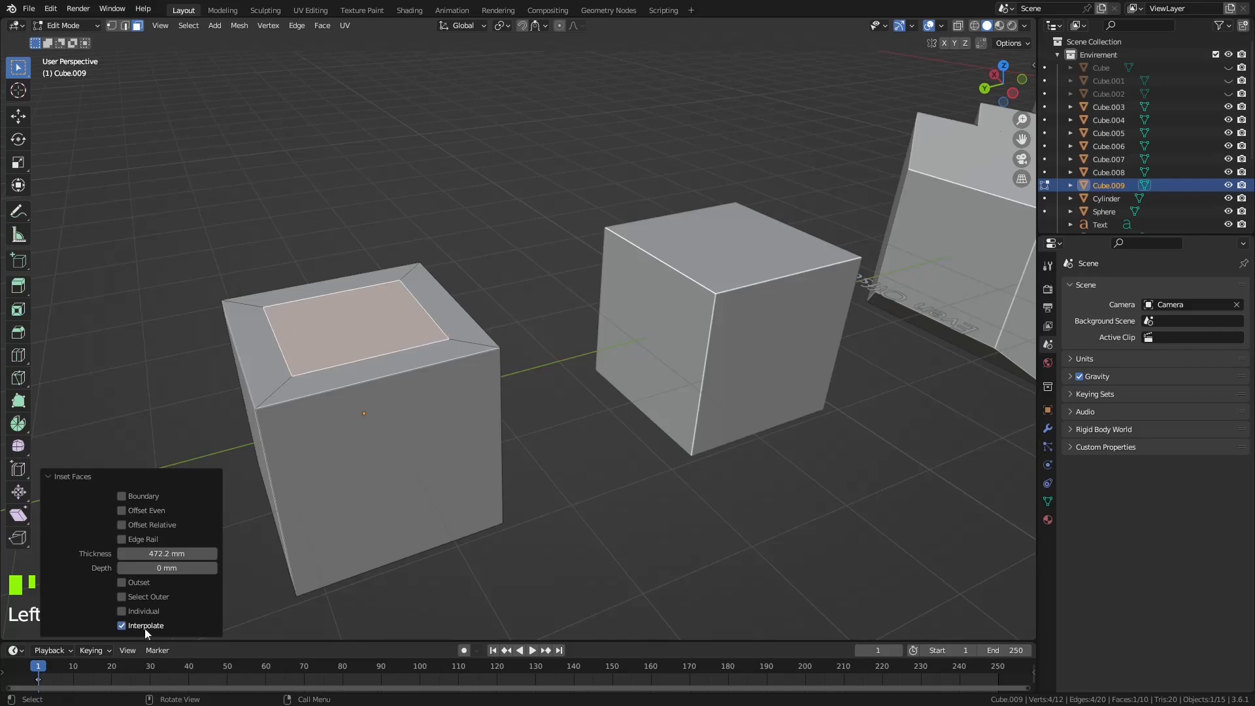
{"action": "left_click", "coordinate": [145, 628]}
{"action": "left_click", "coordinate": [639, 434]}
{"action": "key", "text": "ctrl+z"}
{"action": "key", "text": "ctrl+z"}
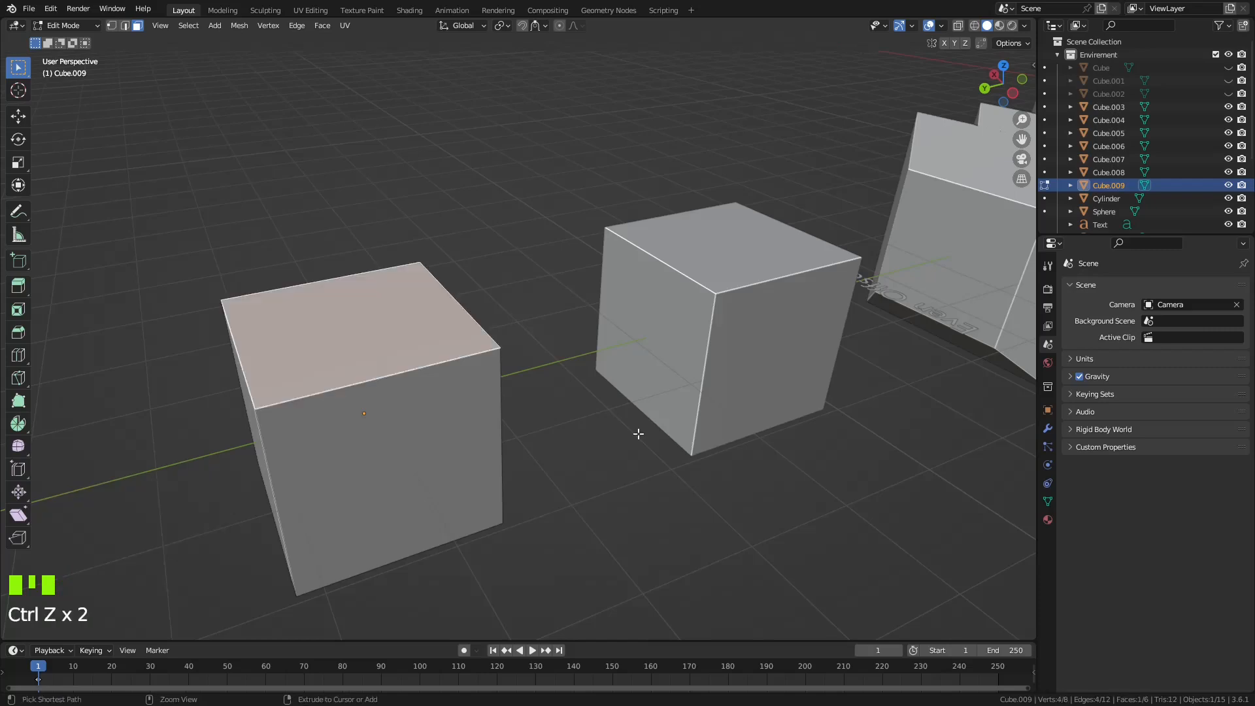
Add the cube's two adjacent side faces to the selection and inset all three faces together by 1070 mm.
{"action": "left_click", "coordinate": [392, 477], "text": "shift"}
{"action": "left_click", "coordinate": [275, 458], "text": "shift"}
{"action": "middle_click_drag", "start_coordinate": [274, 458], "coordinate": [533, 400]}
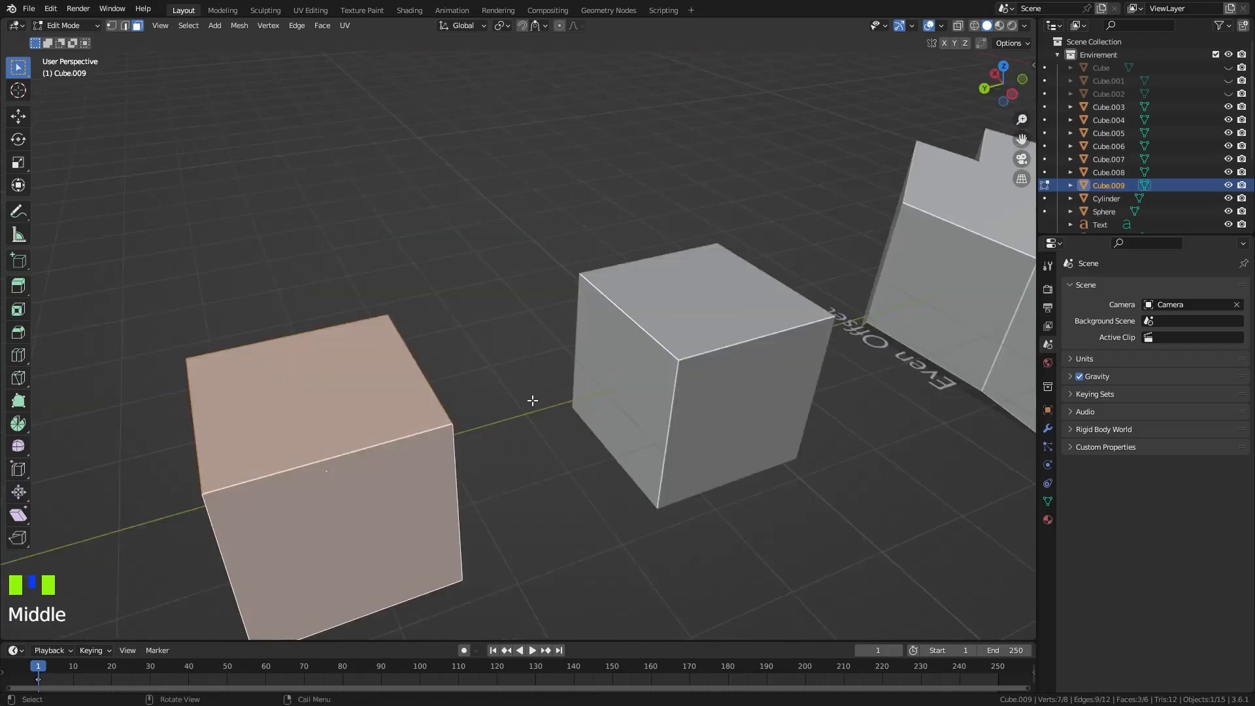
{"action": "scroll", "coordinate": [464, 439], "scroll_direction": "down", "scroll_amount": 6}
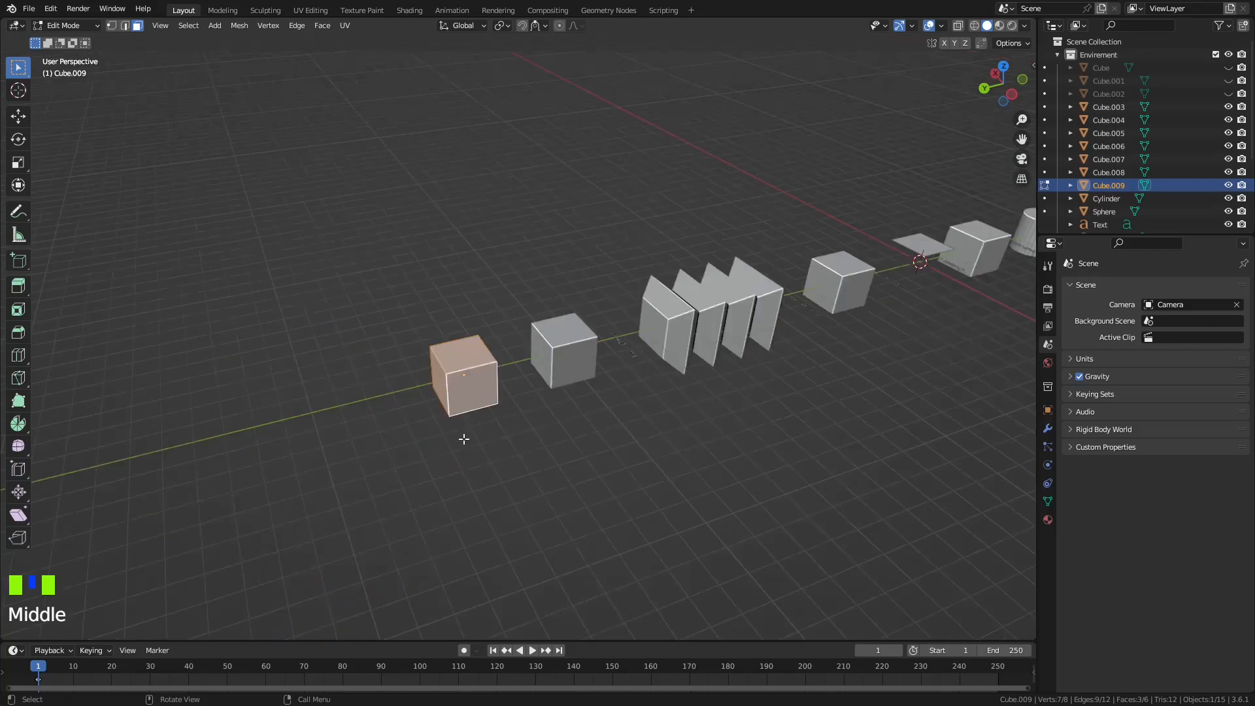
{"action": "scroll", "coordinate": [508, 385], "scroll_direction": "up", "scroll_amount": 4}
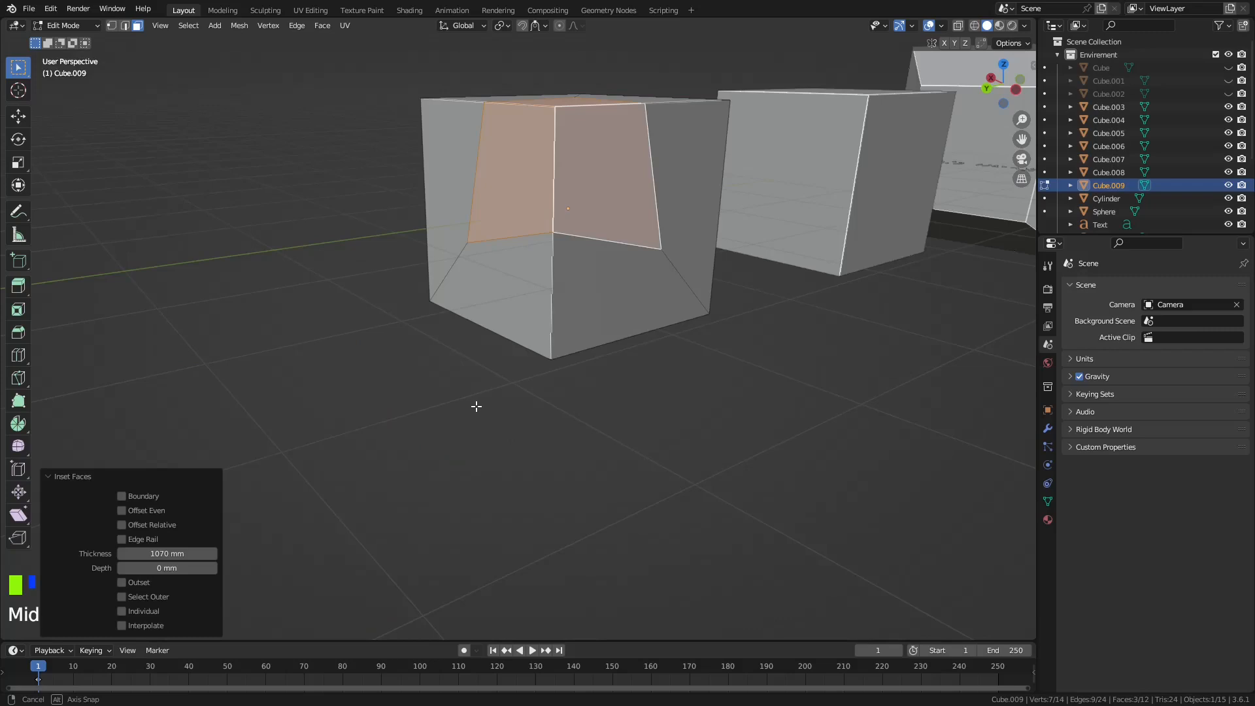
{"action": "middle_click_drag", "start_coordinate": [476, 406], "coordinate": [471, 277]}
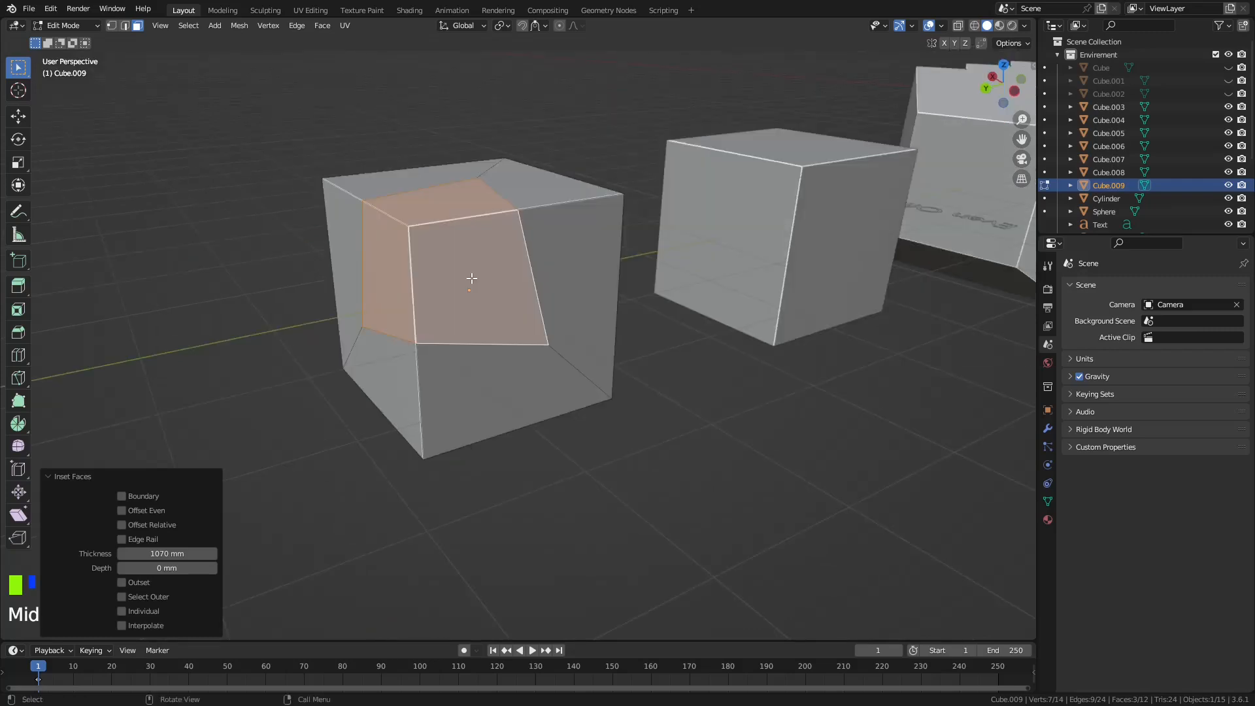
{"action": "middle_click_drag", "start_coordinate": [471, 278], "coordinate": [370, 371], "text": "shift"}
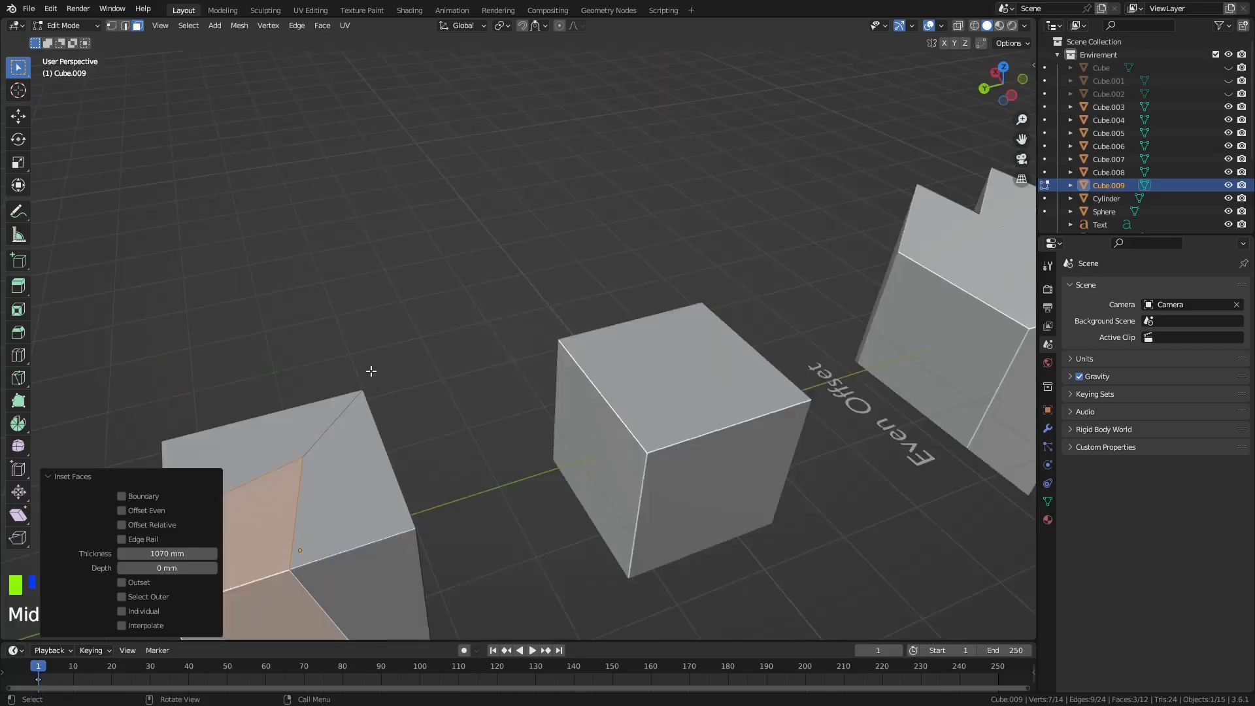
{"action": "scroll", "coordinate": [370, 371], "scroll_direction": "down", "scroll_amount": 3}
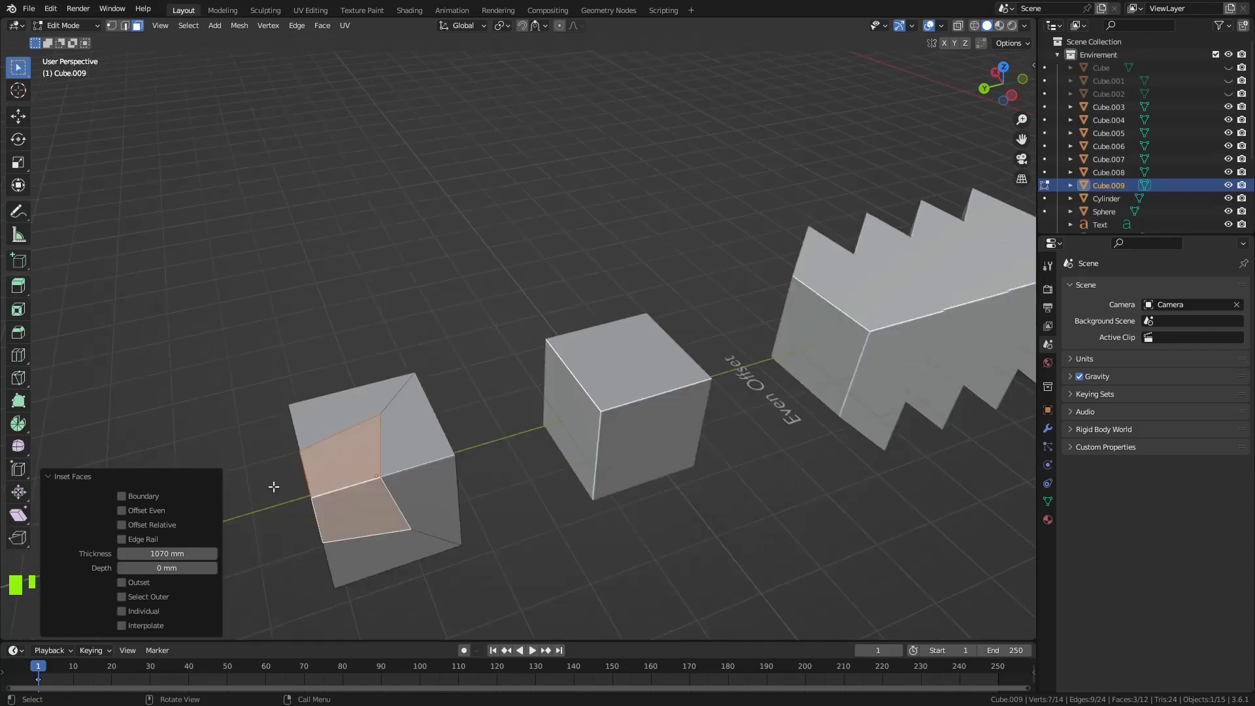
Enable Offset Even for the three-face inset and inspect the corner of the cube.
{"action": "left_click", "coordinate": [121, 511]}
{"action": "middle_click_drag", "start_coordinate": [406, 484], "coordinate": [433, 469]}
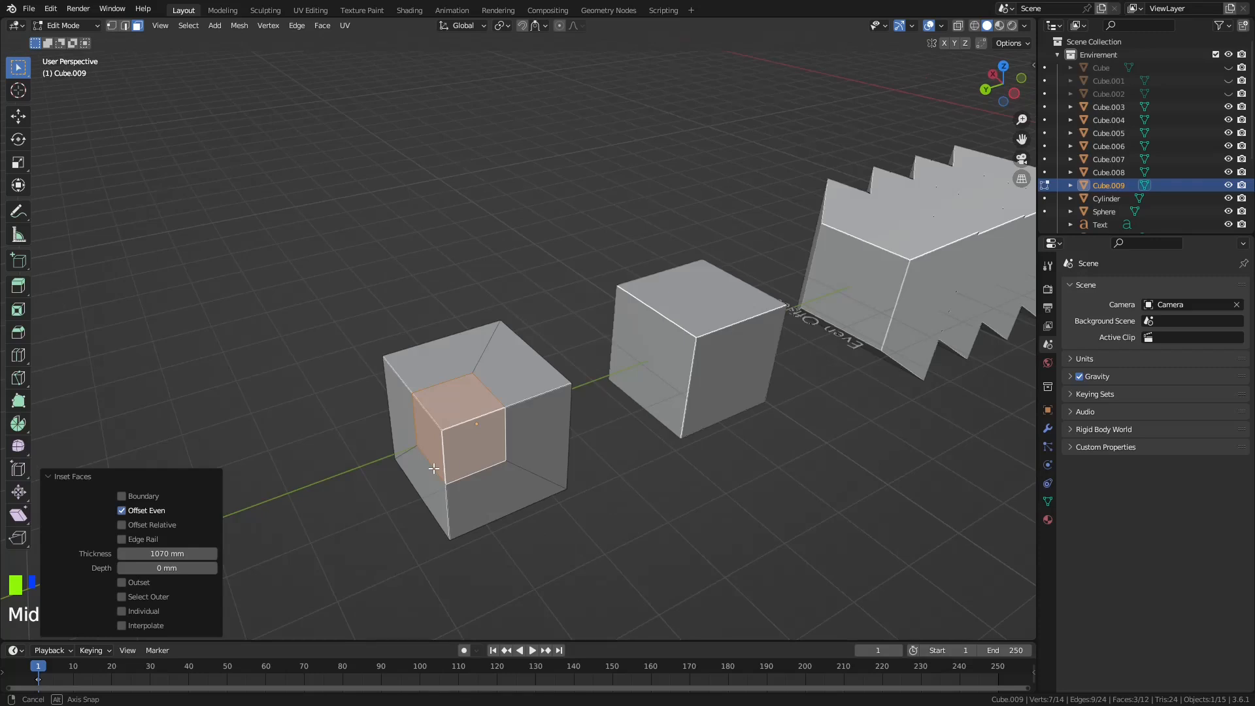
{"action": "middle_click_drag", "start_coordinate": [433, 469], "coordinate": [554, 384]}
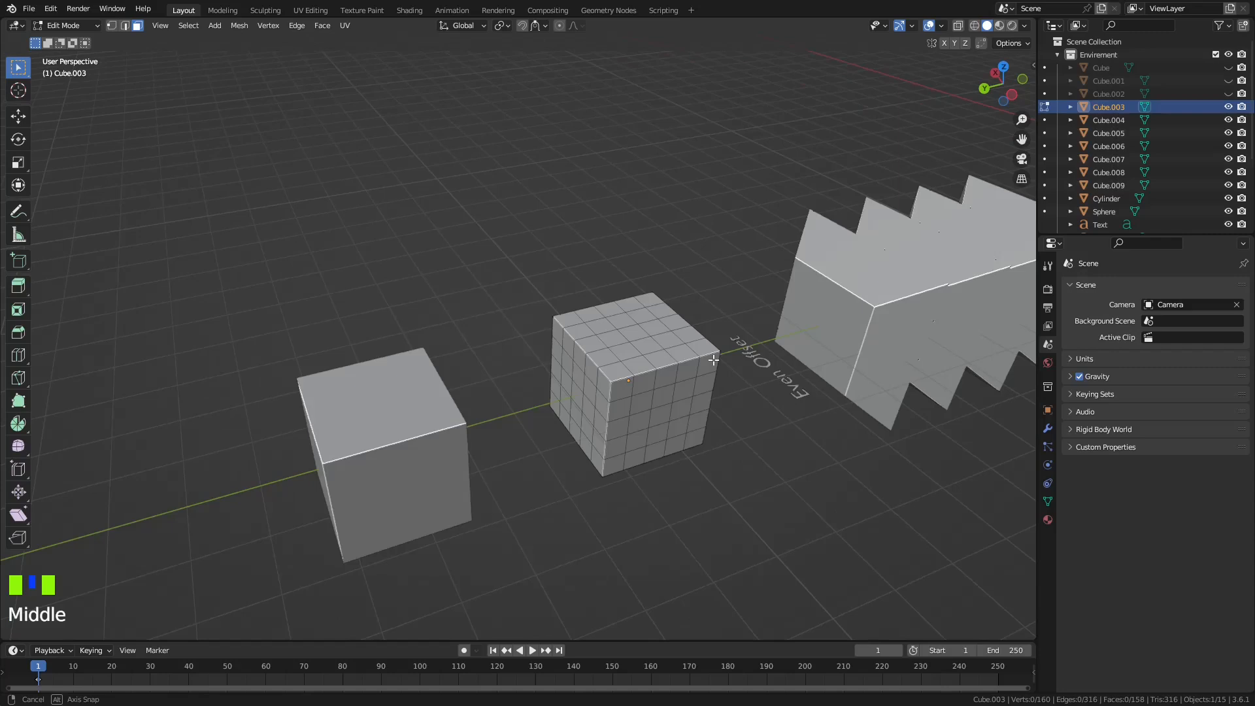
Inset the block of four faces on top of the subdivided cube by about 165 mm.
{"action": "scroll", "coordinate": [467, 446], "scroll_direction": "up", "scroll_amount": 3}
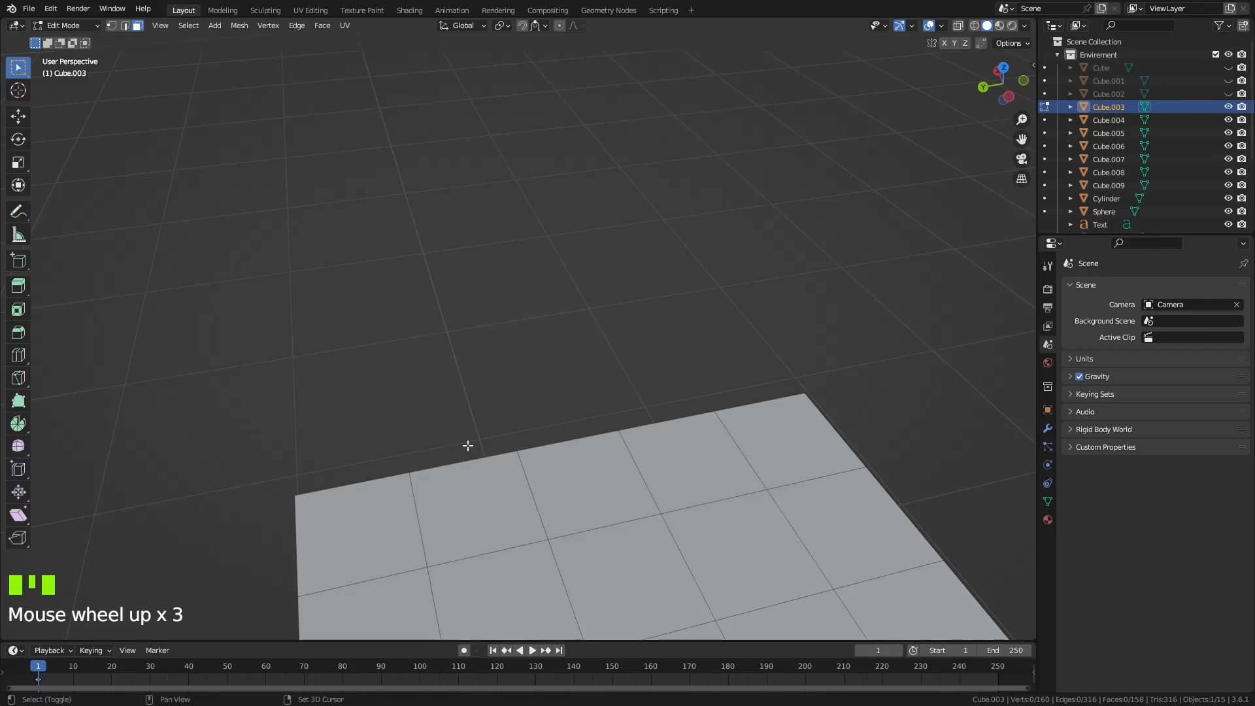
{"action": "key", "text": "i"}
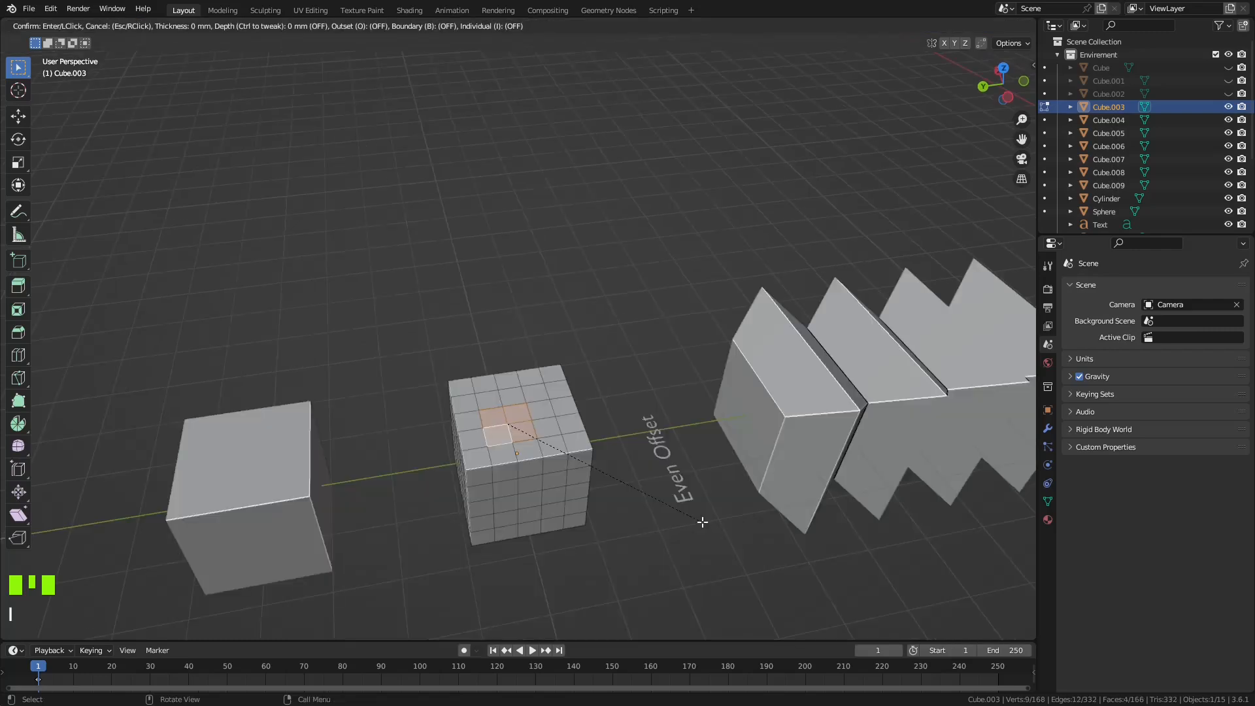
{"action": "left_click", "coordinate": [703, 522]}
{"action": "scroll", "coordinate": [509, 445], "scroll_direction": "up", "scroll_amount": 5}
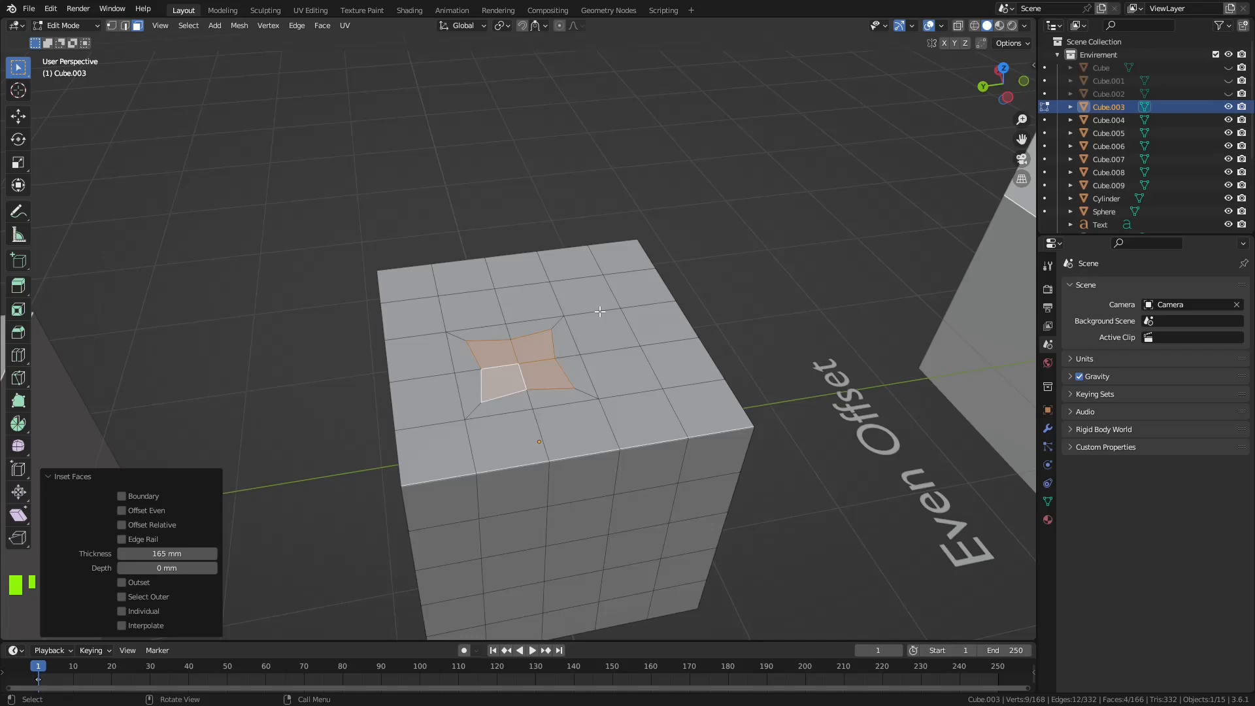
Enable Offset Even for the four-face inset and raise its thickness to about 282 mm.
{"action": "scroll", "coordinate": [600, 312], "scroll_direction": "down", "scroll_amount": 3}
{"action": "left_click", "coordinate": [122, 511]}
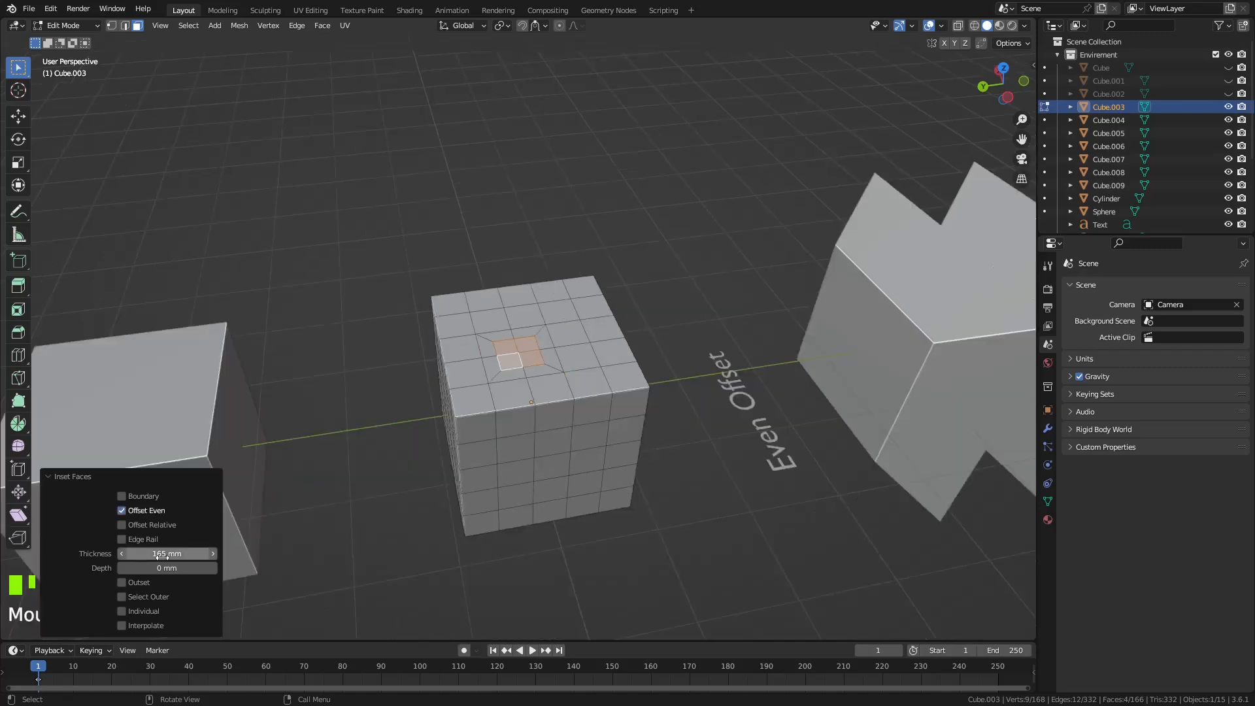
{"action": "left_click_drag", "start_coordinate": [161, 554], "coordinate": [193, 555]}
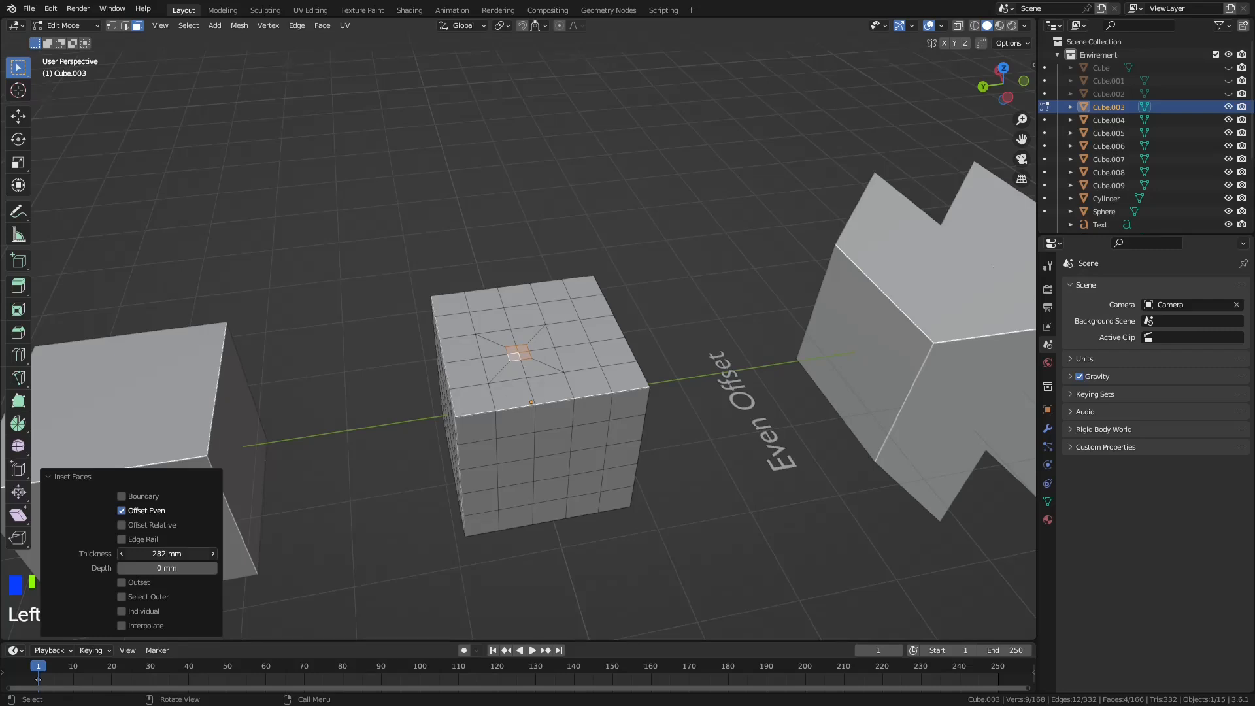
{"action": "middle_click_drag", "start_coordinate": [654, 523], "coordinate": [706, 532]}
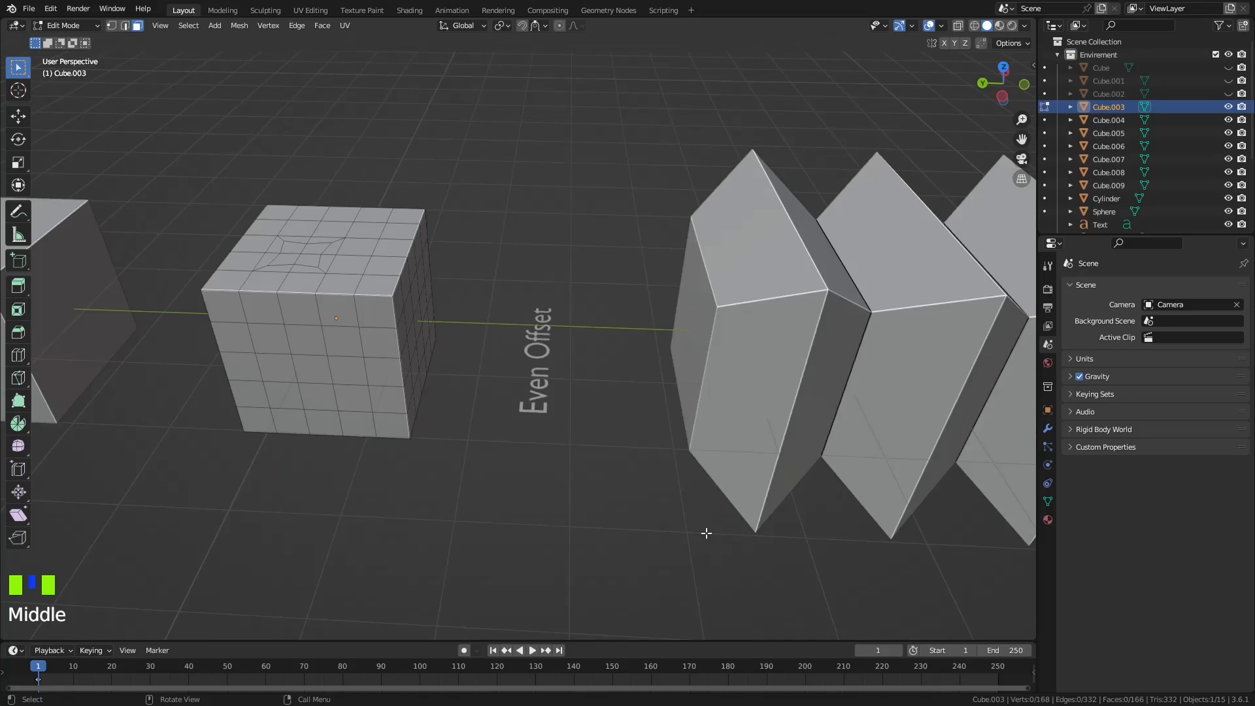
Switch to the zigzag block and enable Edge Rail for the 655.5 mm inset of its sloped top faces.
{"action": "key", "text": "Tab"}
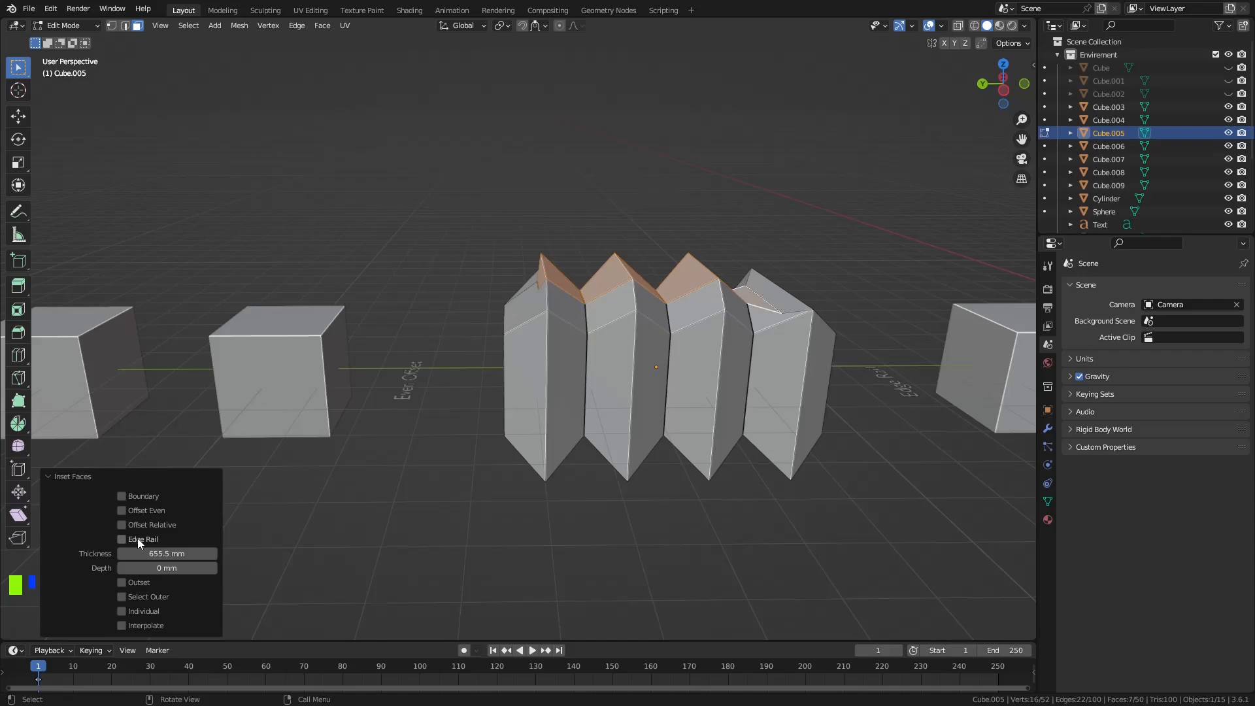
{"action": "left_click", "coordinate": [121, 539]}
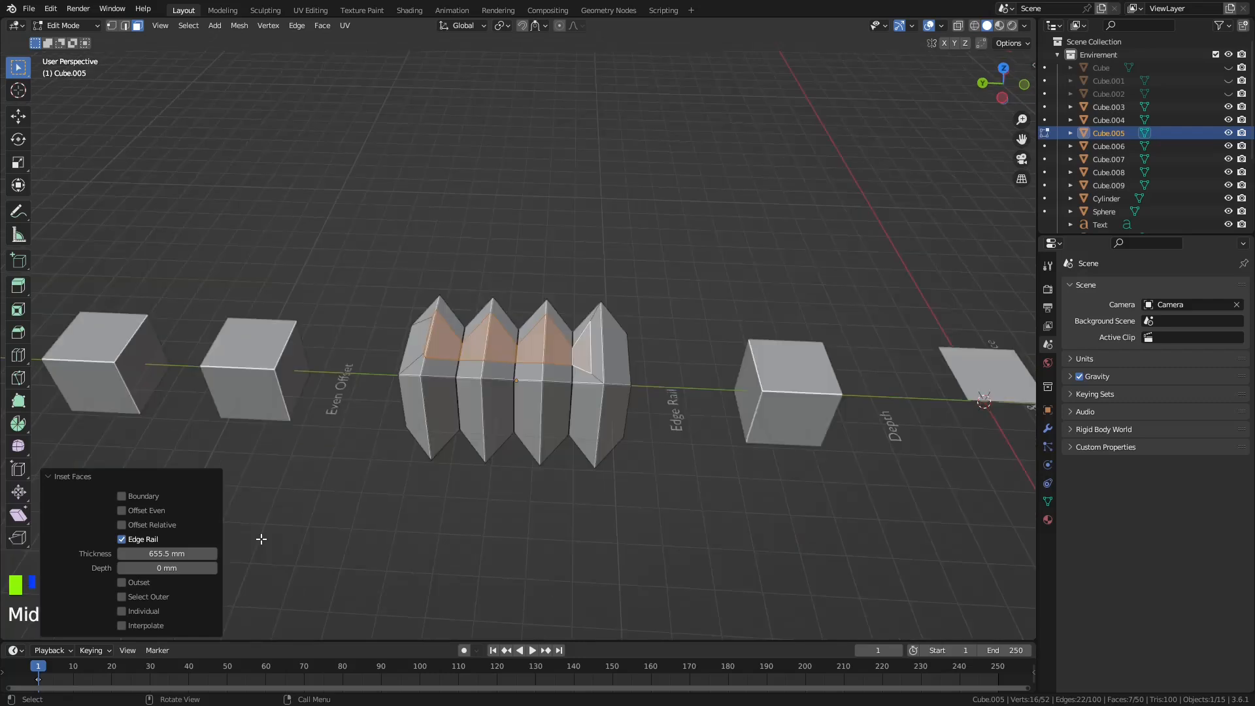
Switch to the cube before the Depth label and turn off Edge Rail for the inset of its two selected faces.
{"action": "key", "text": "Tab"}
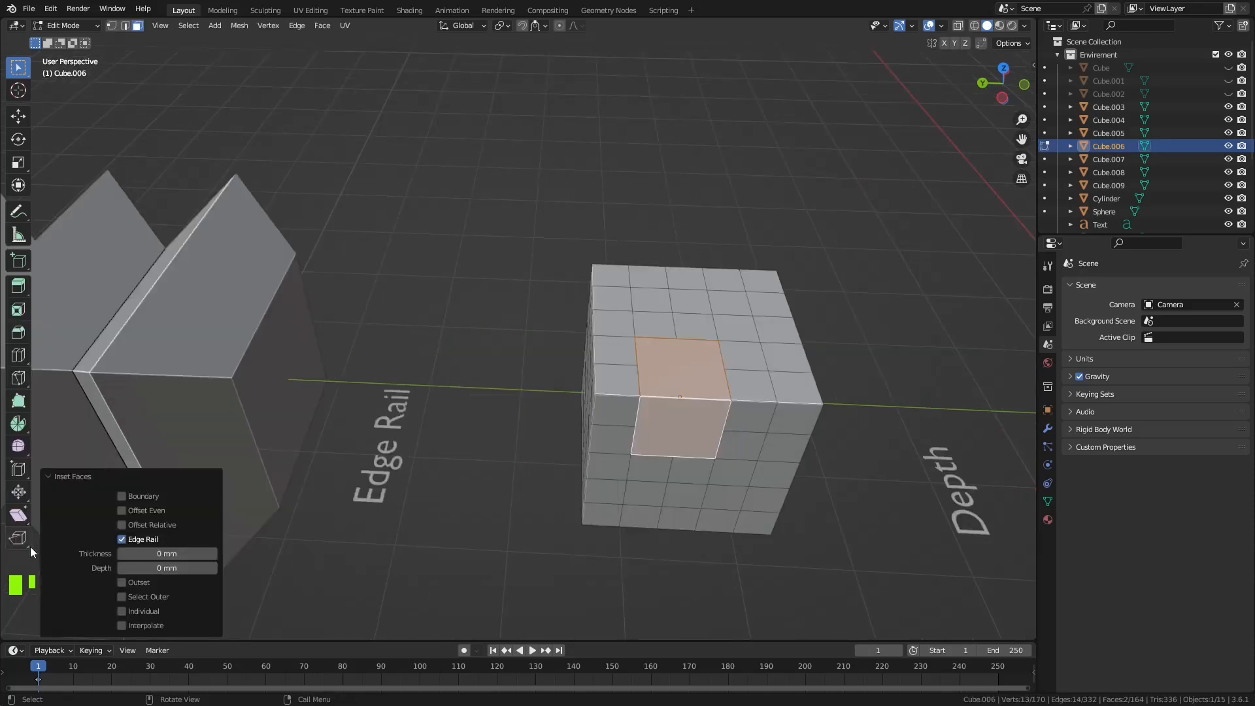
{"action": "left_click", "coordinate": [134, 539]}
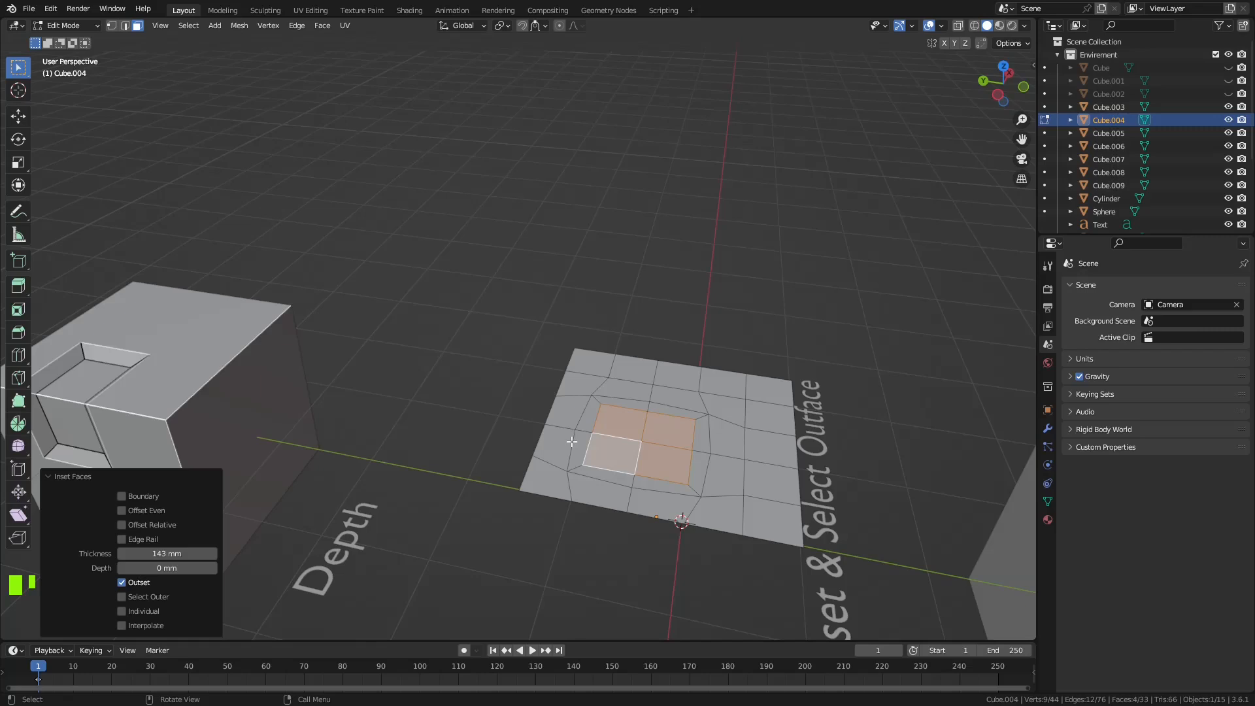
Enable Select Outer for the 143 mm outset around the four faces of the flat plane.
{"action": "left_click", "coordinate": [121, 597]}
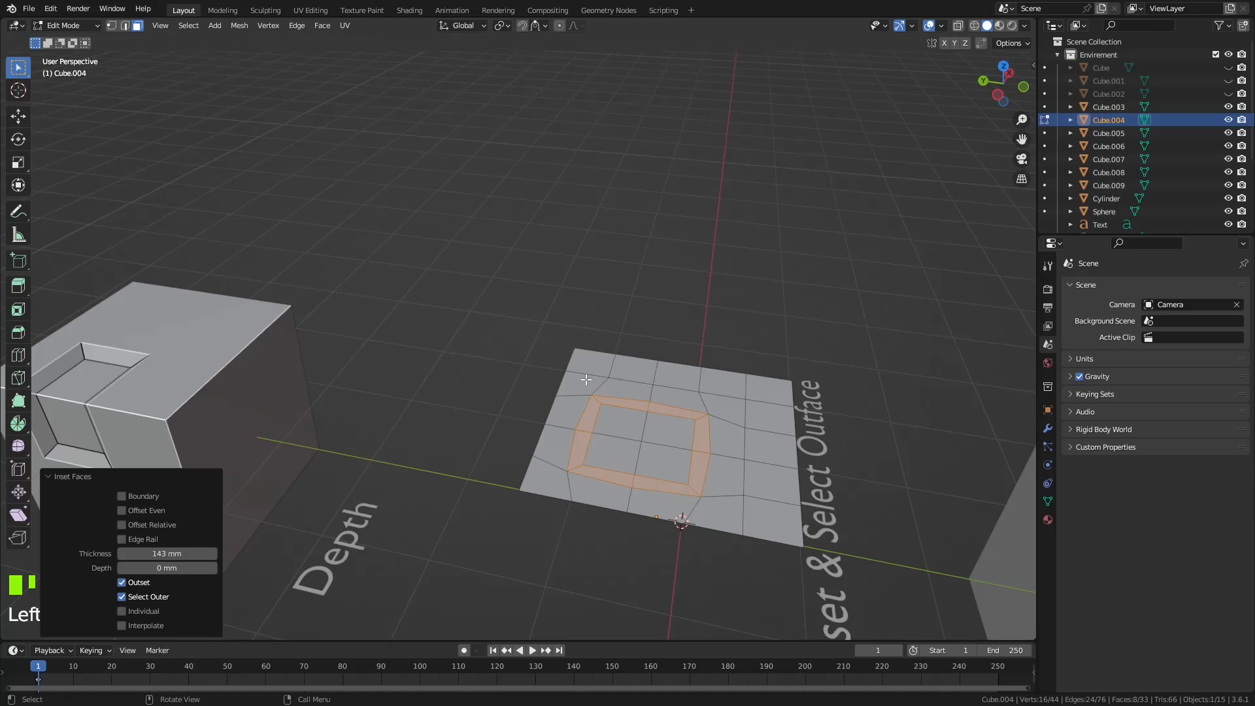
{"action": "middle_click_drag", "start_coordinate": [586, 380], "coordinate": [574, 389], "text": "shift"}
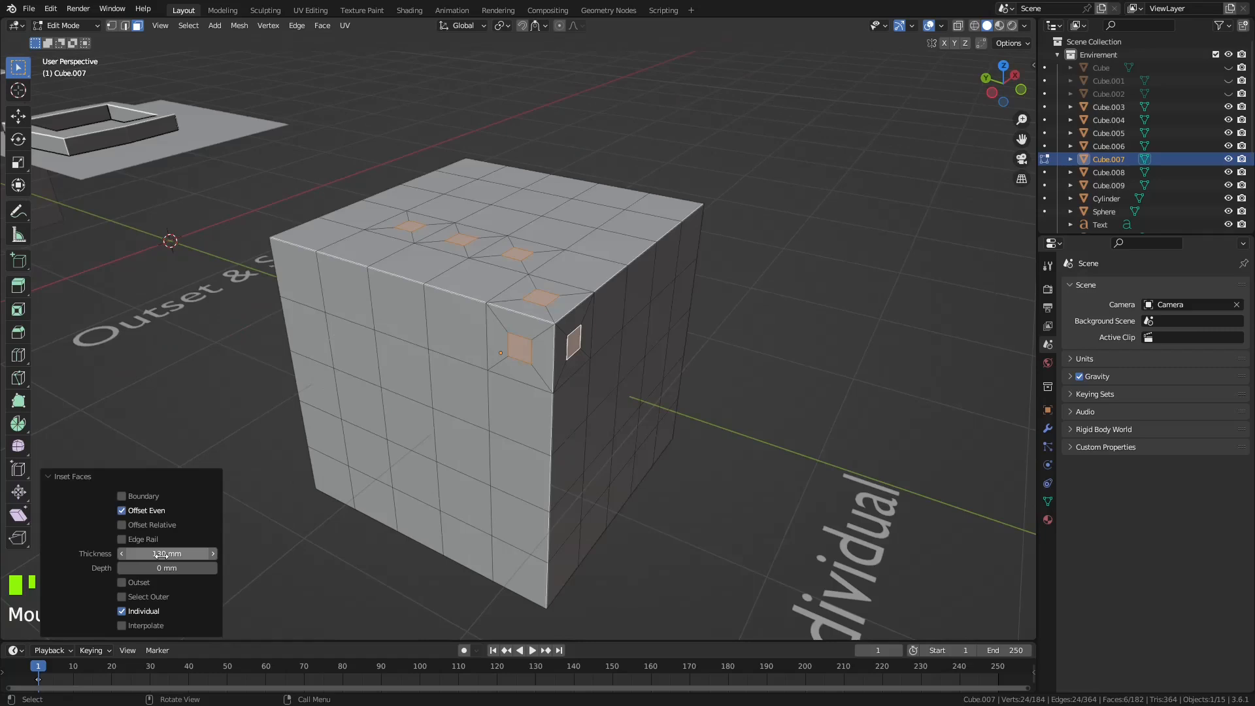
Adjust the Individual inset on the subdivided cube's faces to a thickness of 74 mm and a depth of 62 mm.
{"action": "left_click_drag", "start_coordinate": [165, 554], "coordinate": [196, 555]}
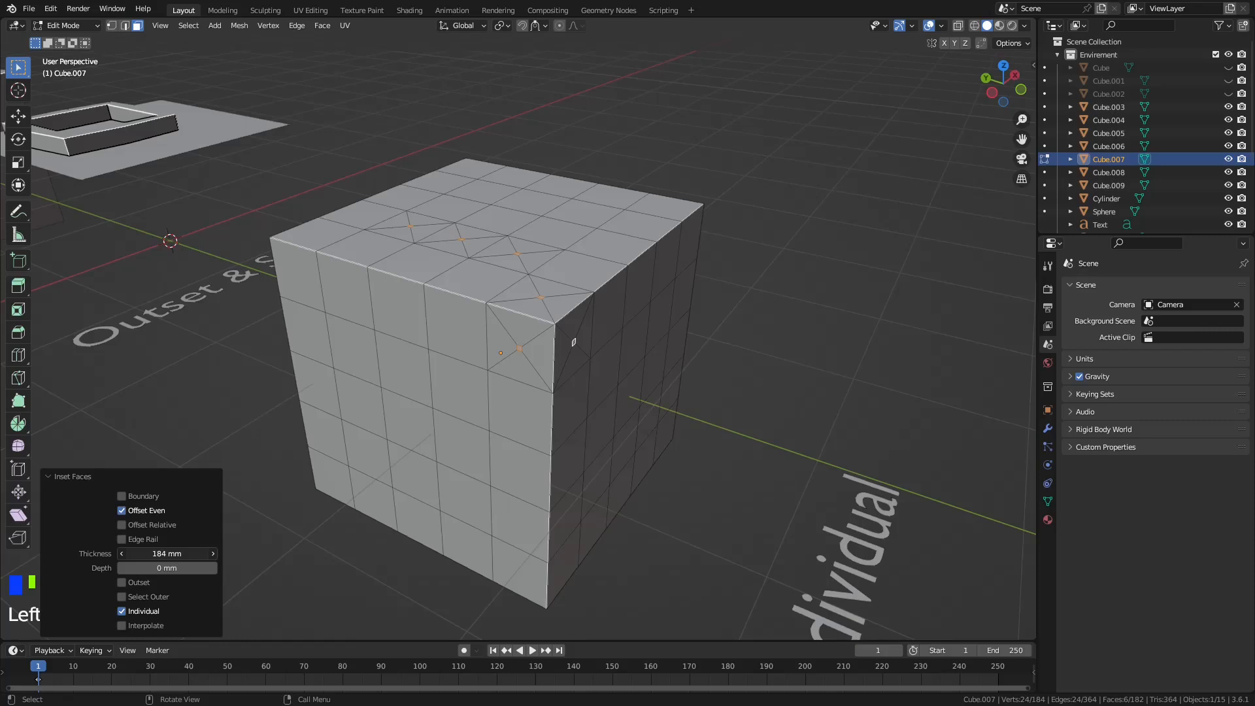
{"action": "left_click_drag", "start_coordinate": [167, 554], "coordinate": [154, 554]}
{"action": "left_click_drag", "start_coordinate": [166, 568], "coordinate": [176, 568]}
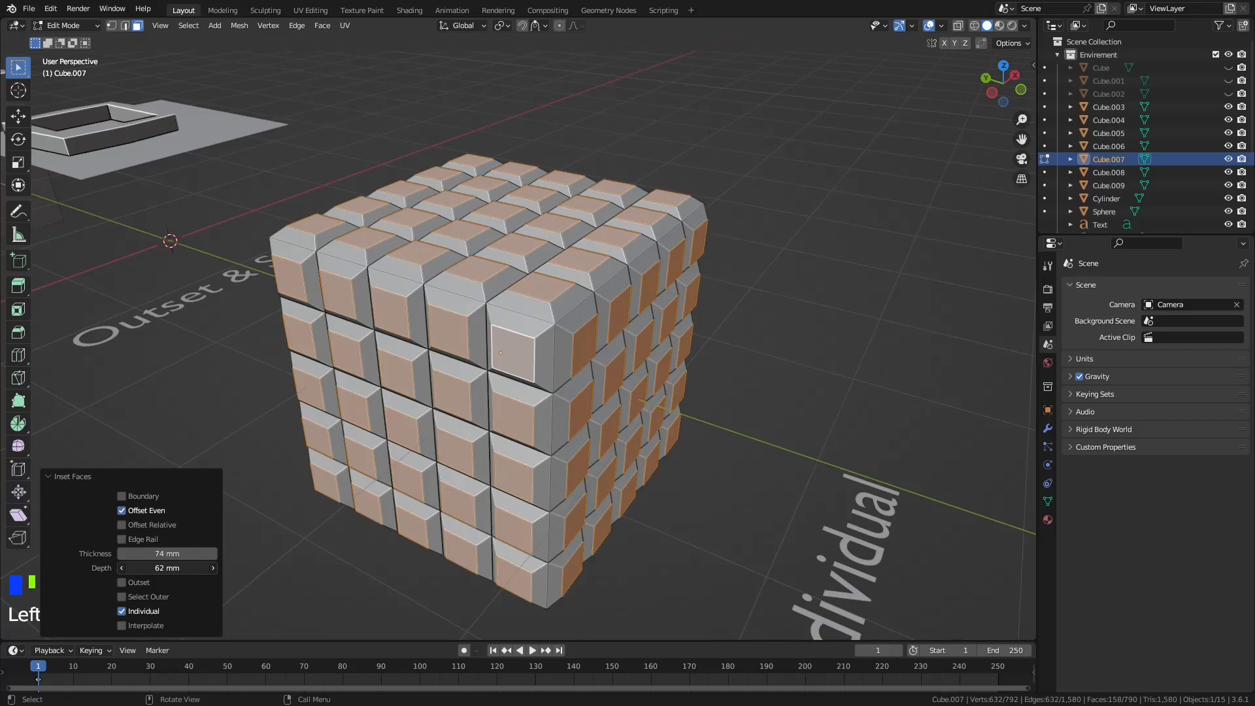
{"action": "left_click", "coordinate": [658, 364]}
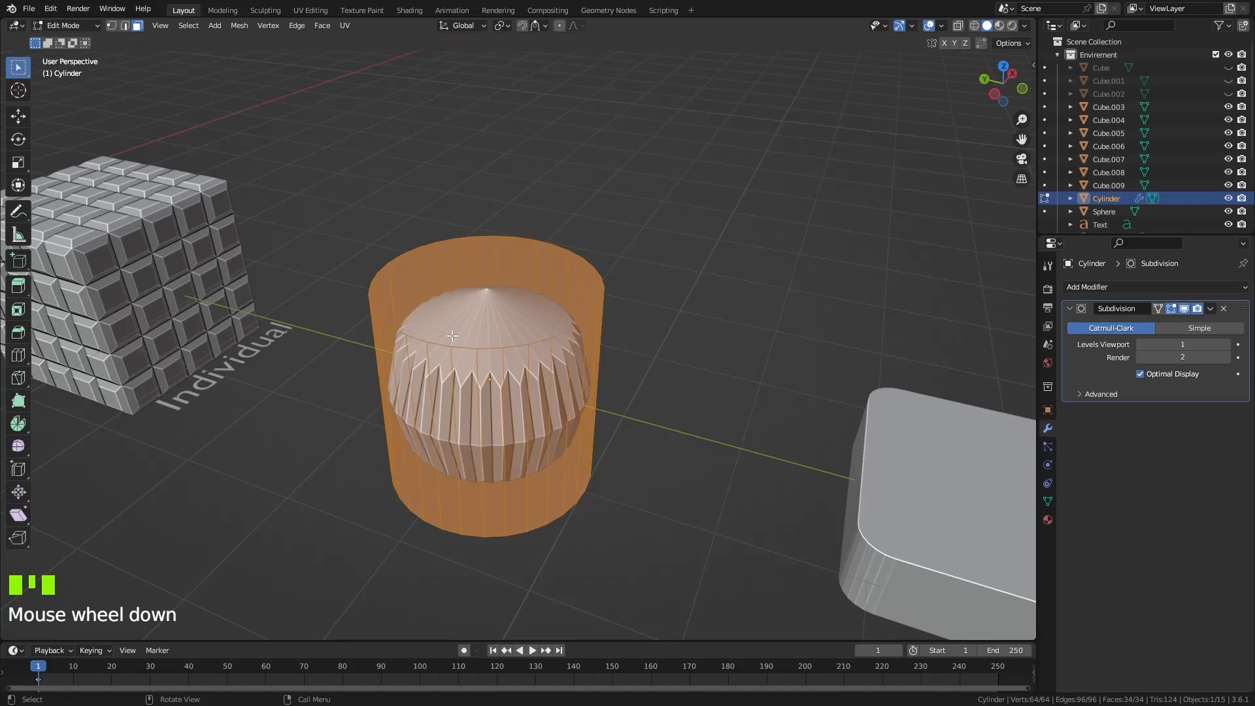
Add a loop cut just below the cylinder's top rim with a slide factor of about -0.927.
{"action": "left_click_drag", "start_coordinate": [452, 335], "coordinate": [604, 366]}
{"action": "scroll", "coordinate": [604, 365], "scroll_direction": "down", "scroll_amount": 3}
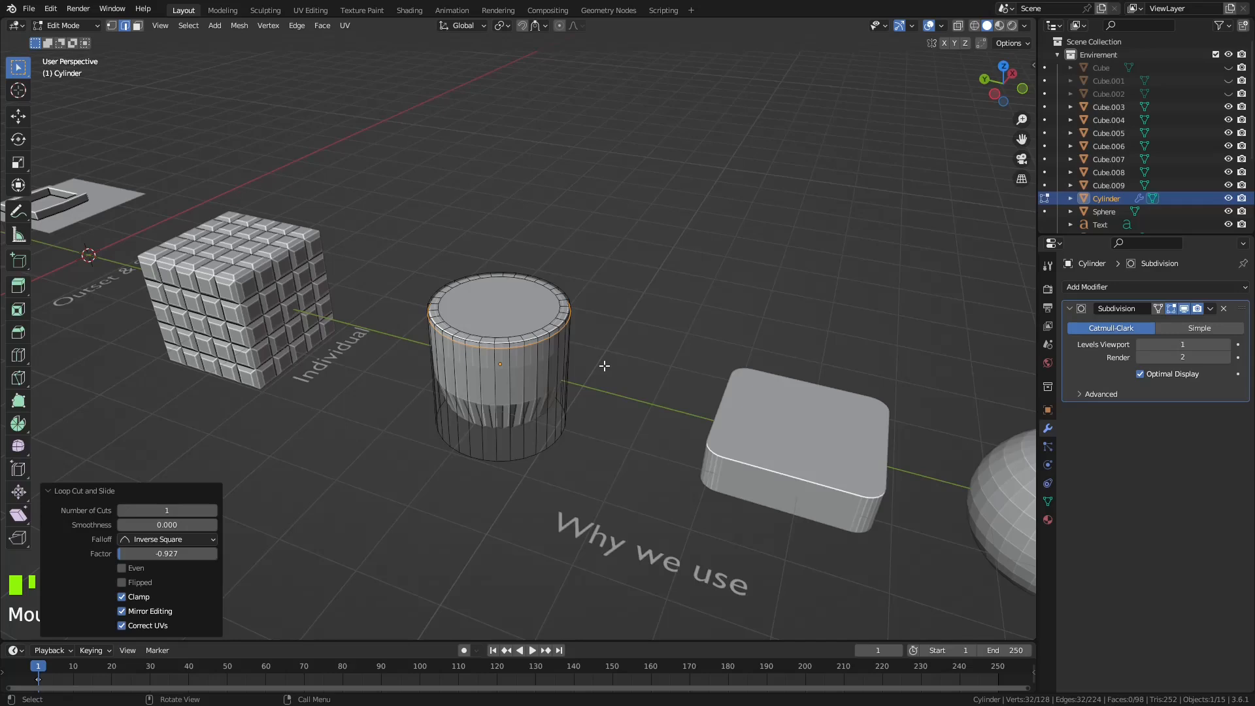
Select the ring of side faces around the cylinder and inset them individually with depth to form gear teeth.
{"action": "left_click", "coordinate": [526, 417], "text": "alt"}
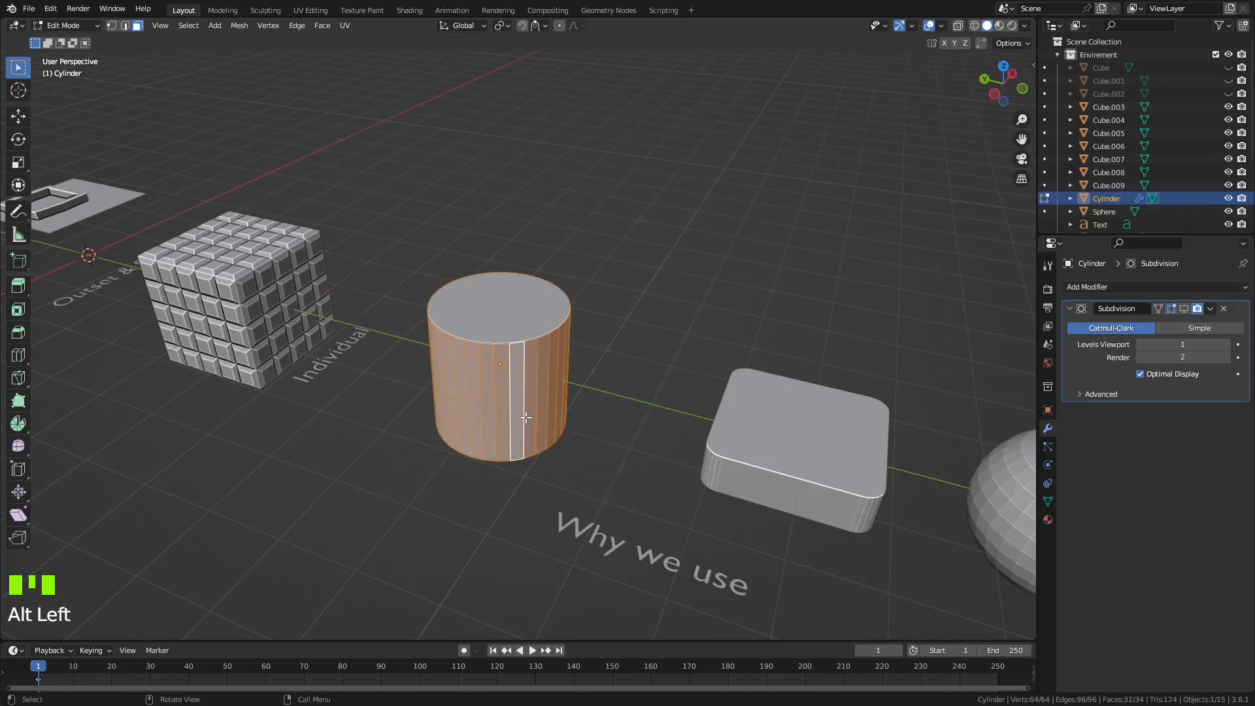
{"action": "middle_click_drag", "start_coordinate": [526, 417], "coordinate": [673, 401]}
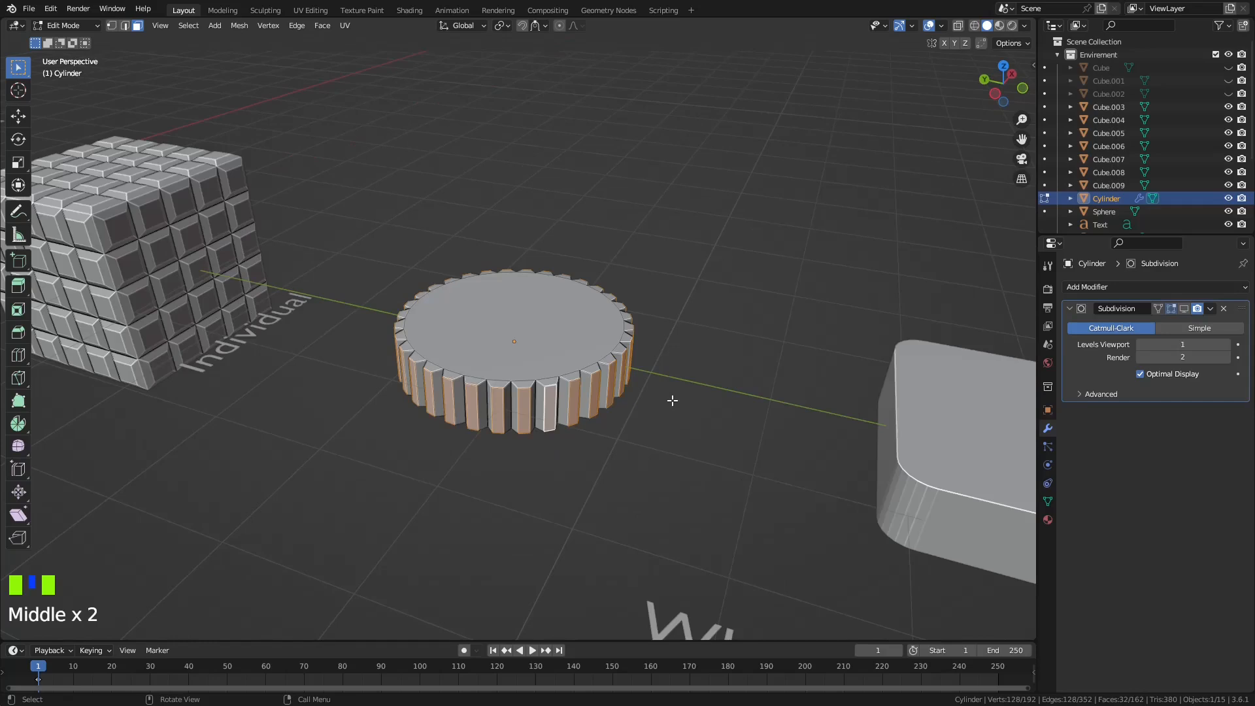
{"action": "middle_click_drag", "start_coordinate": [673, 400], "coordinate": [580, 298]}
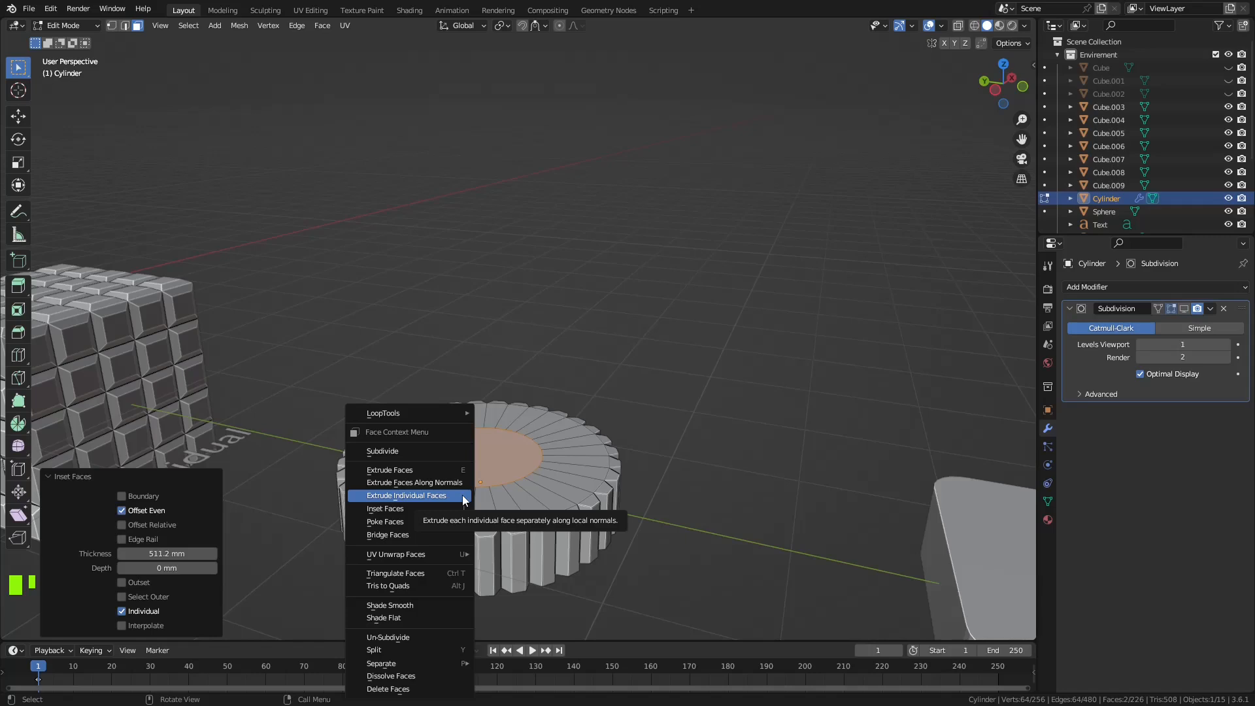
Bridge the selected upper and lower edge loops of the gear's center hole to form its inner wall.
{"action": "right_click", "coordinate": [388, 365]}
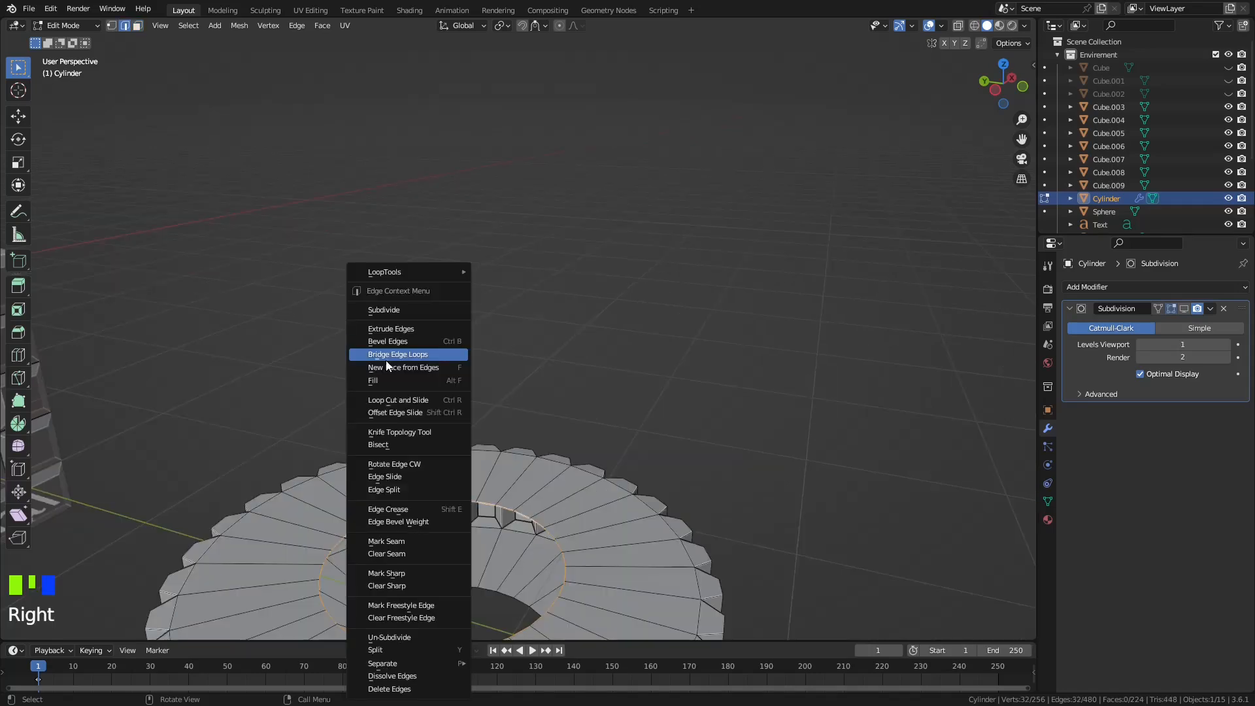
{"action": "left_click", "coordinate": [388, 366]}
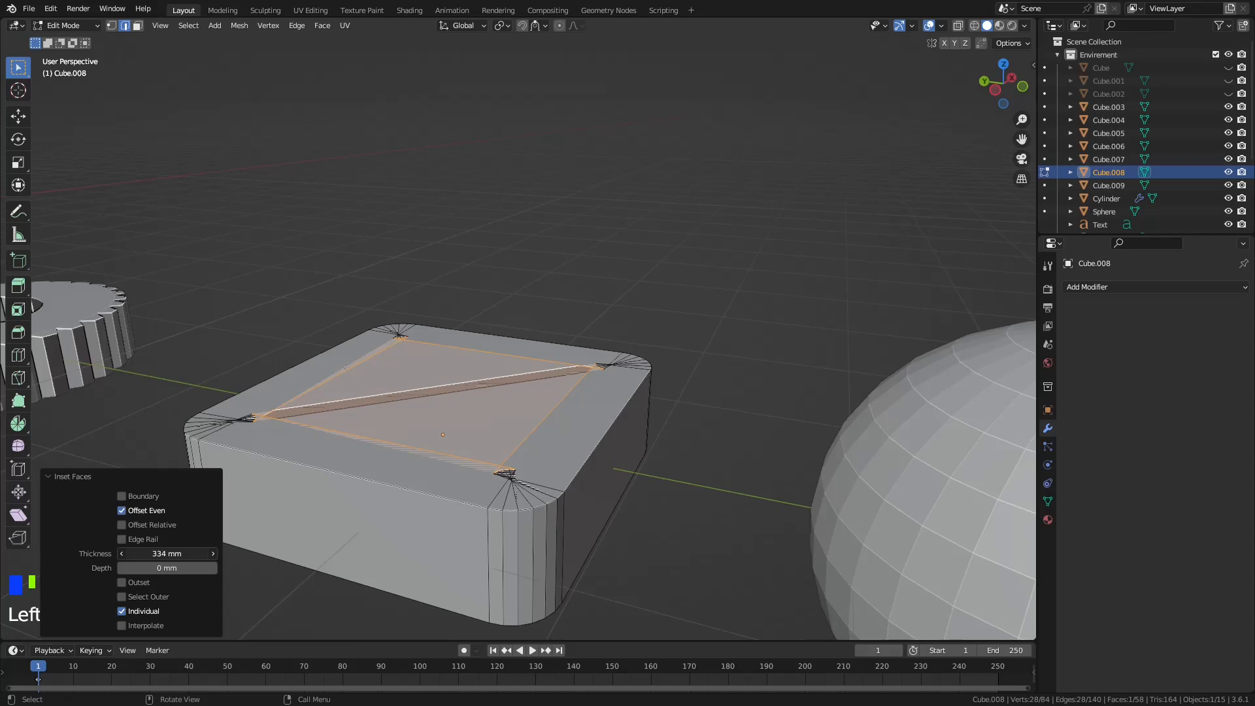
Undo the 334 mm individual inset on the rounded box's top and inset the top again.
{"action": "key", "text": "ctrl+z"}
{"action": "key", "text": "i"}
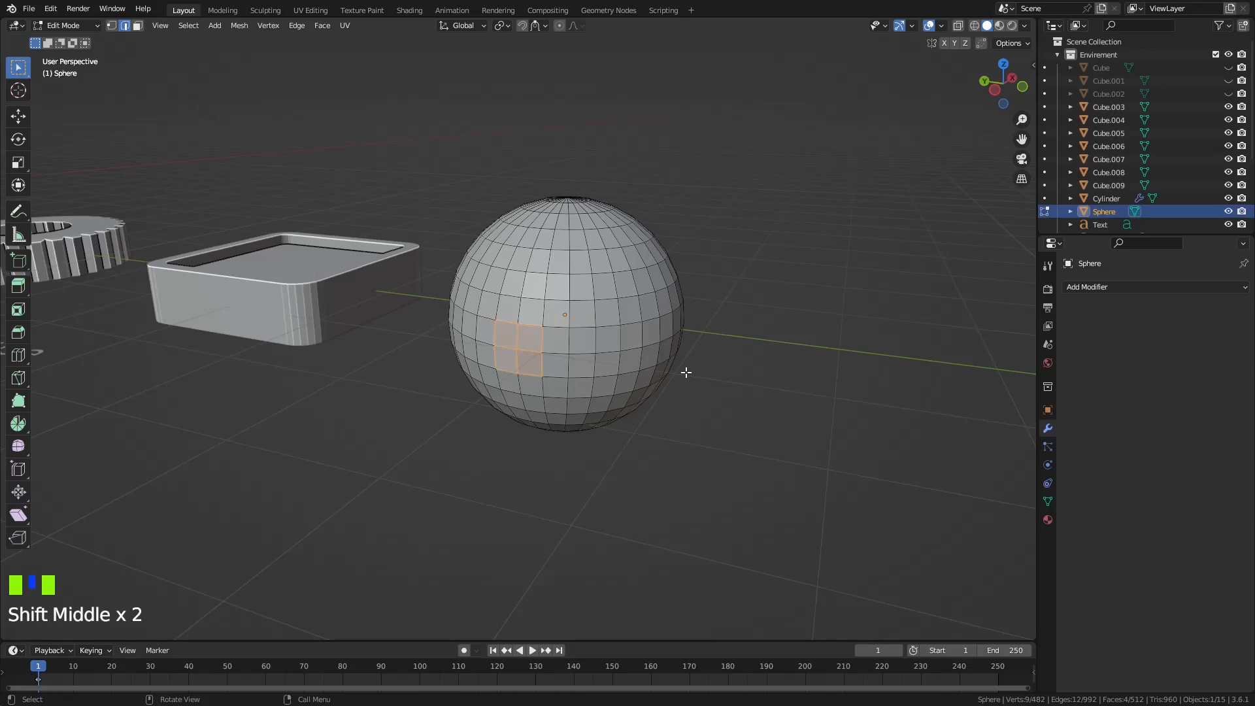
Round the outline of the four selected sphere faces using To Sphere with factor 1, and inset them.
{"action": "scroll", "coordinate": [686, 372], "scroll_direction": "up", "scroll_amount": 3}
{"action": "key", "text": "shift+alt+s"}
{"action": "type", "text": "1"}
{"action": "key", "text": "Return"}
{"action": "key", "text": "i"}
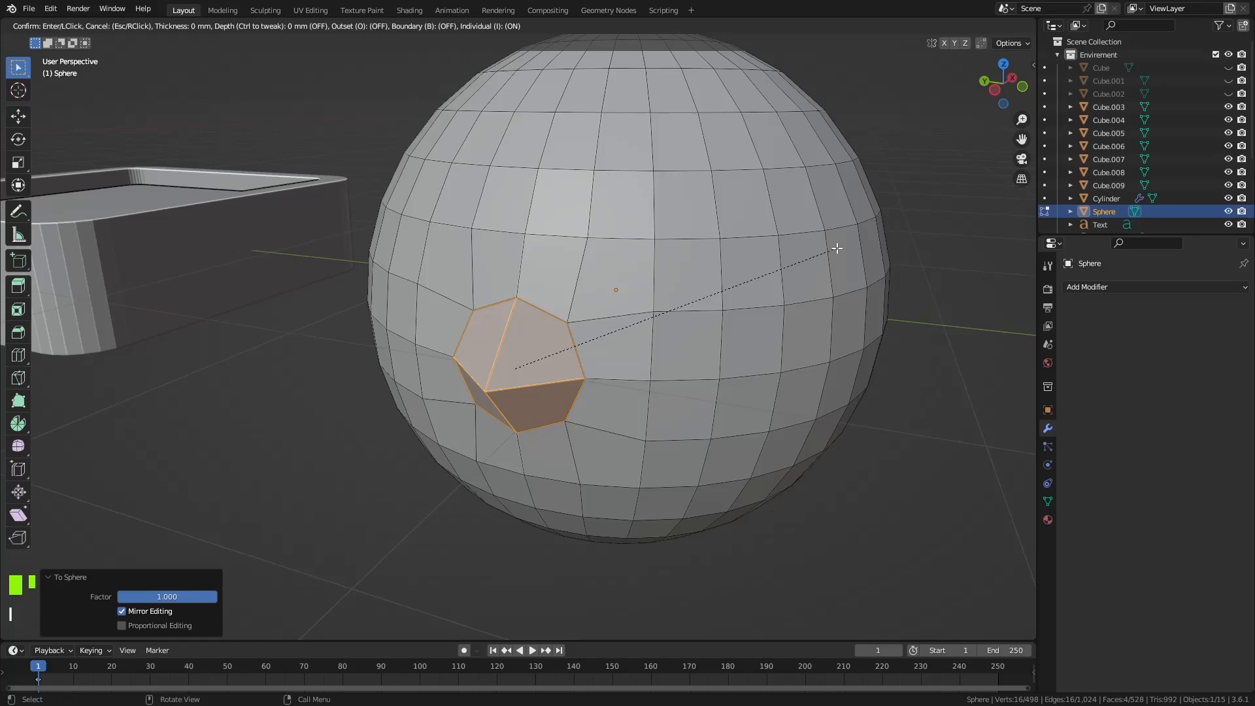
Select the edge loop around the inner rim of the rounded hole in the sphere.
{"action": "middle_click_drag", "start_coordinate": [752, 392], "coordinate": [714, 398]}
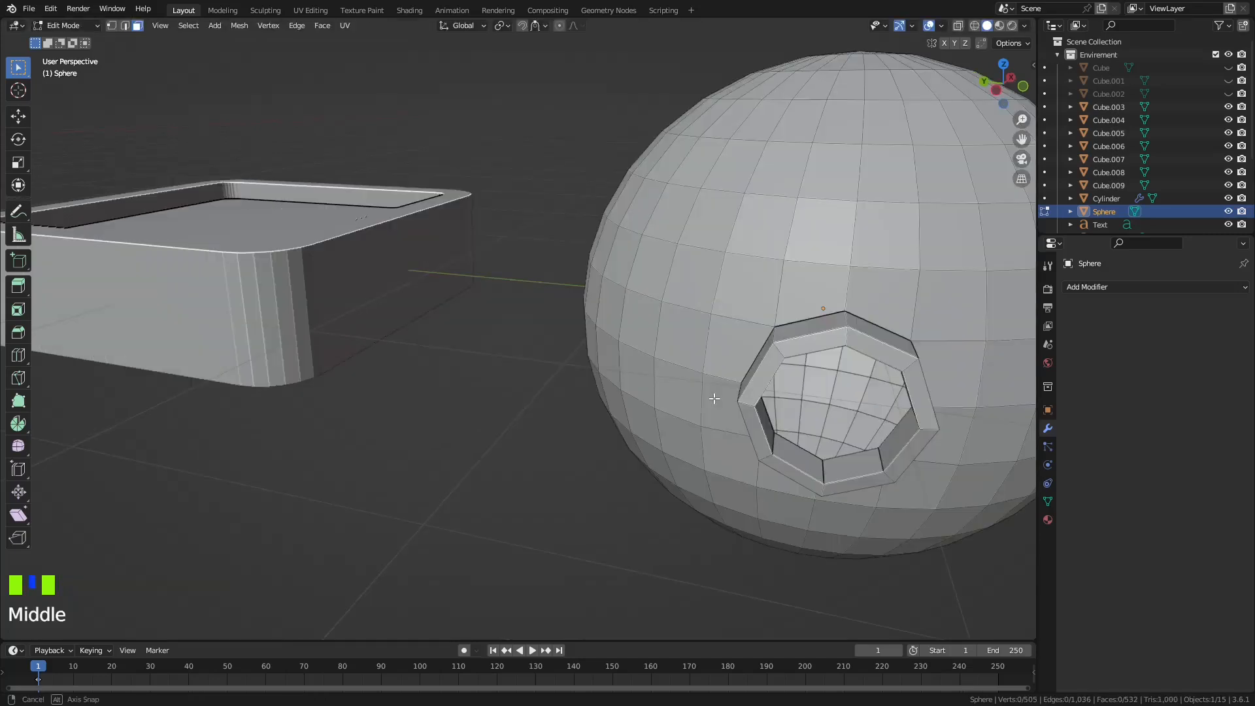
{"action": "double_click", "coordinate": [430, 228]}
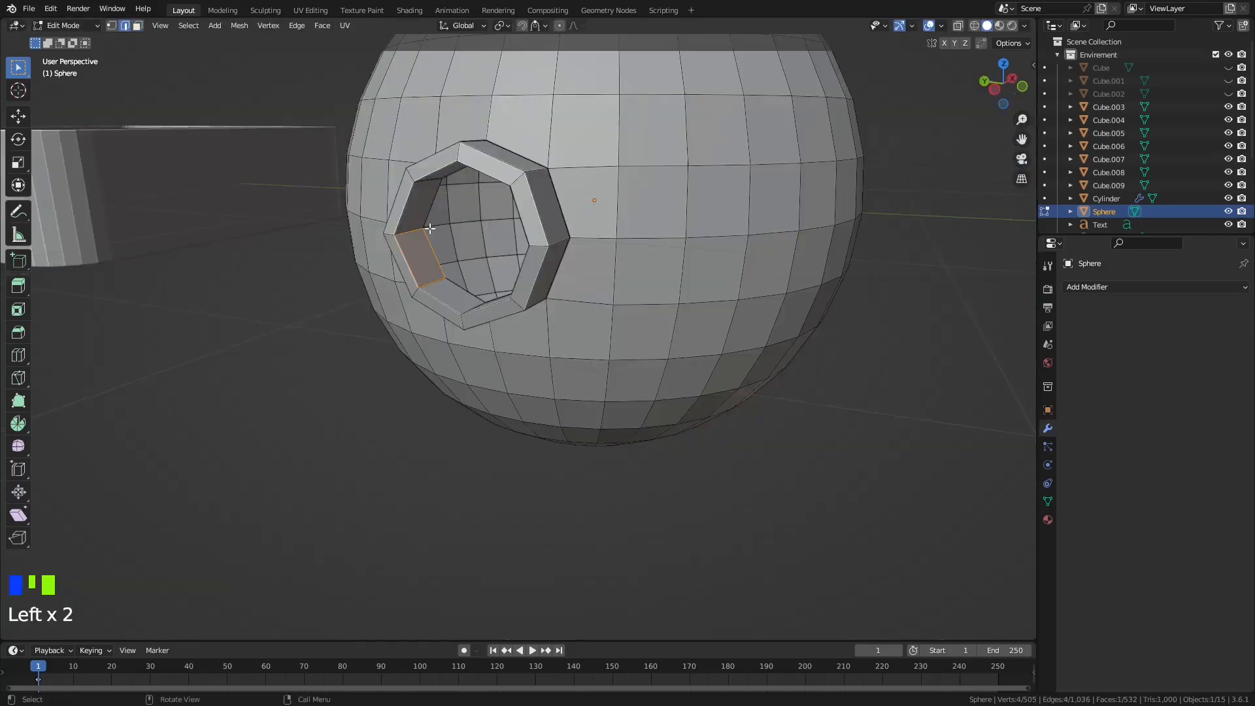